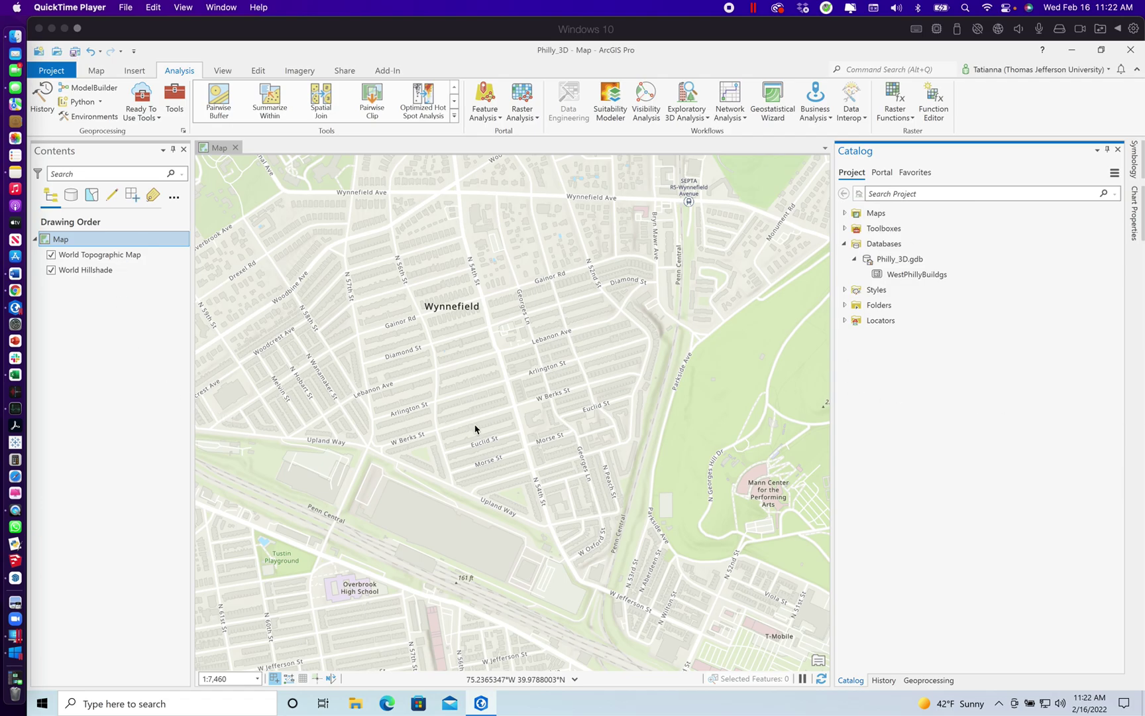
# - Add WestPhillyBuildgs to the map and review its MAX_HGT and GroupField2 attribute values
pyautogui.moveTo(919, 275); pyautogui.dragTo(517, 336)
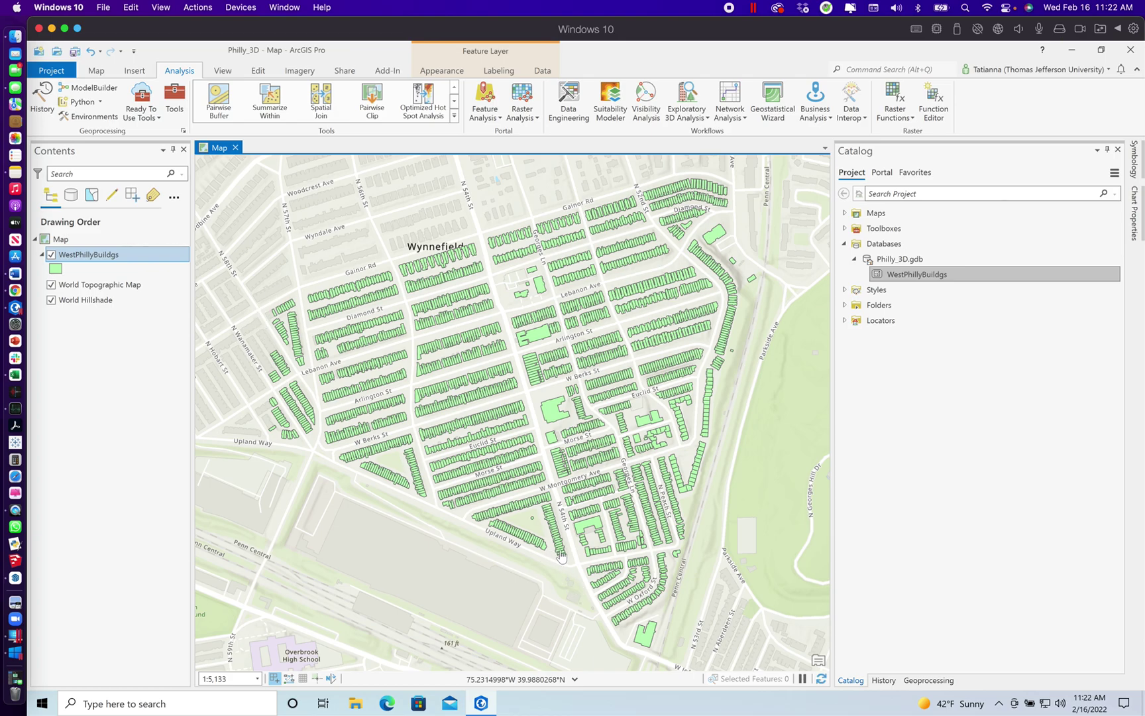
pyautogui.rightClick(87, 254)
pyautogui.click(93, 252)
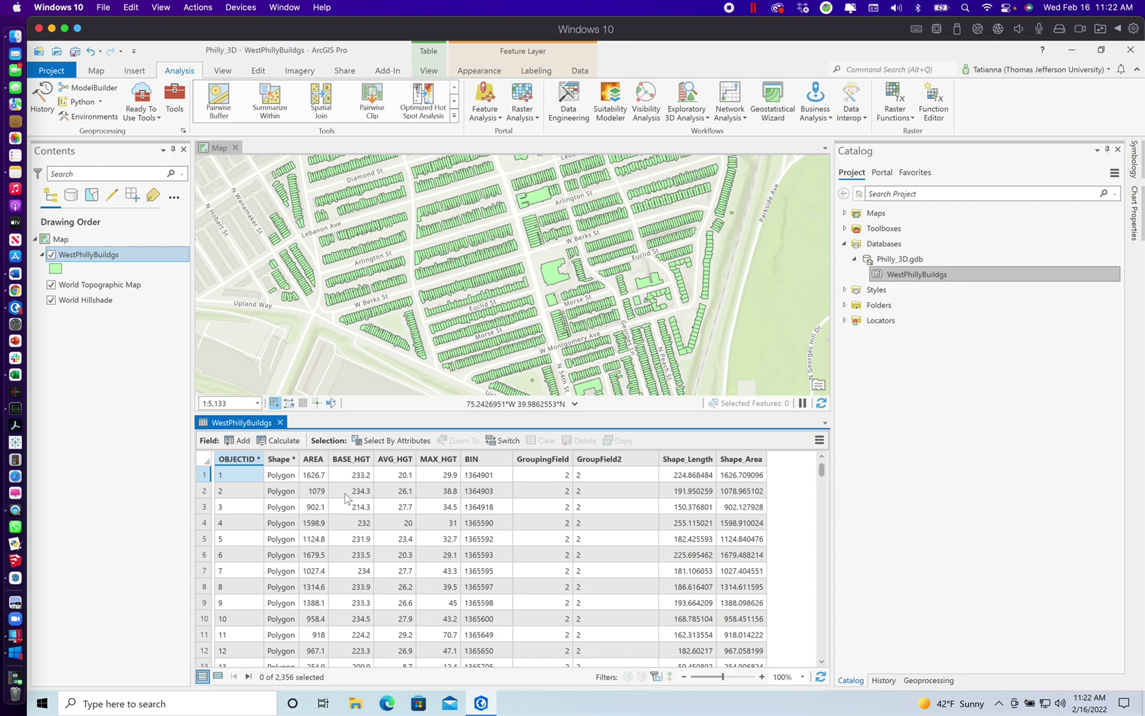
pyautogui.click(445, 473)
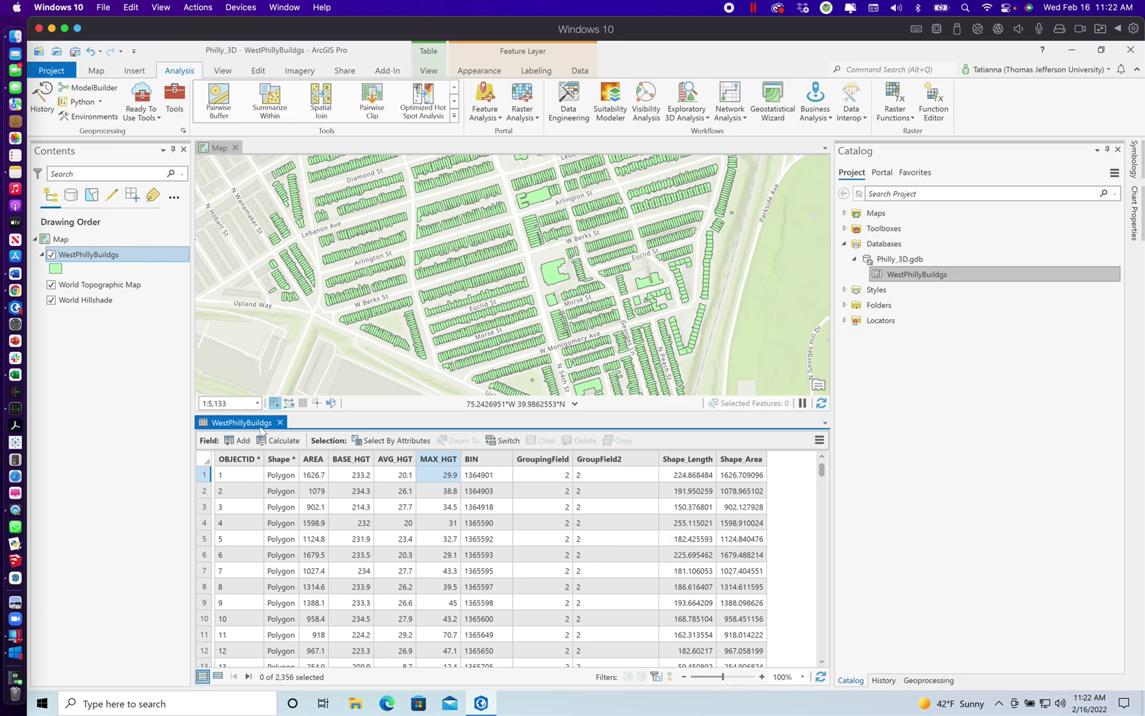
pyautogui.click(605, 539)
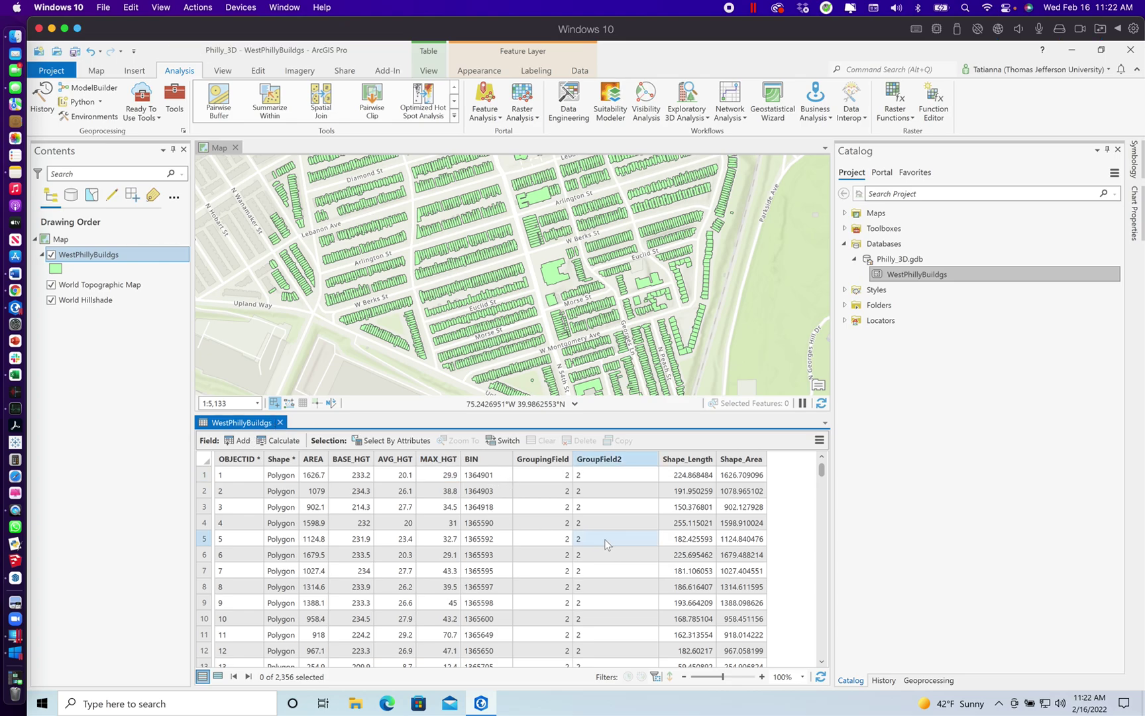
pyautogui.click(447, 462)
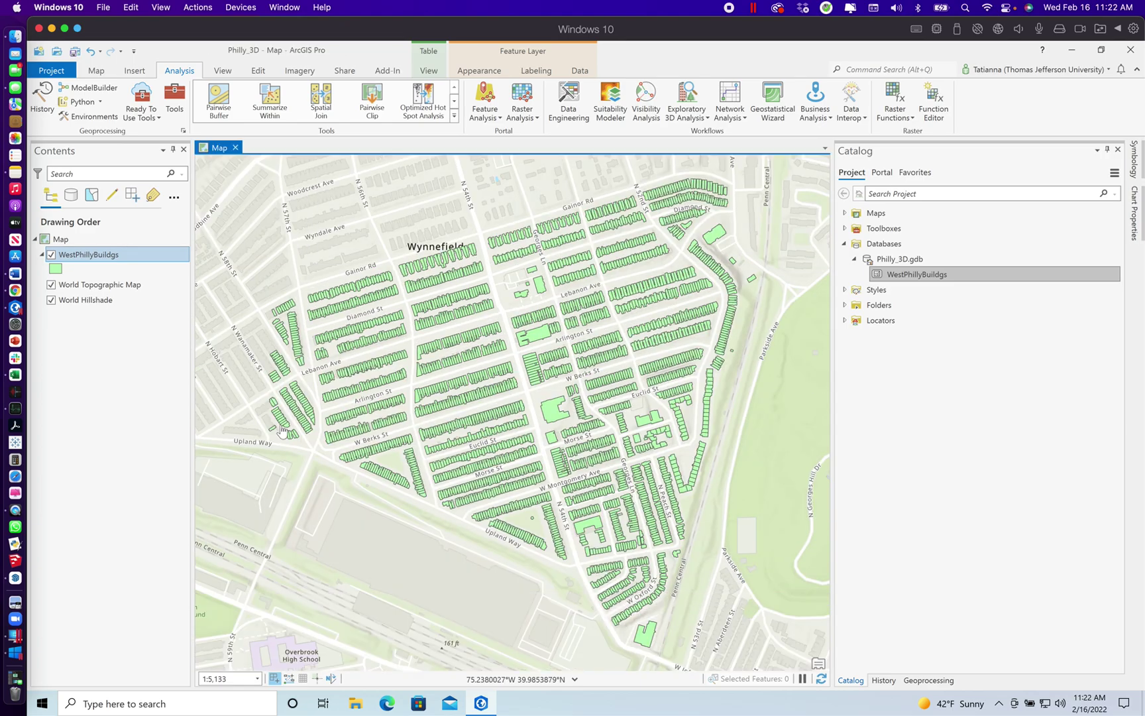
pyautogui.click(280, 423)
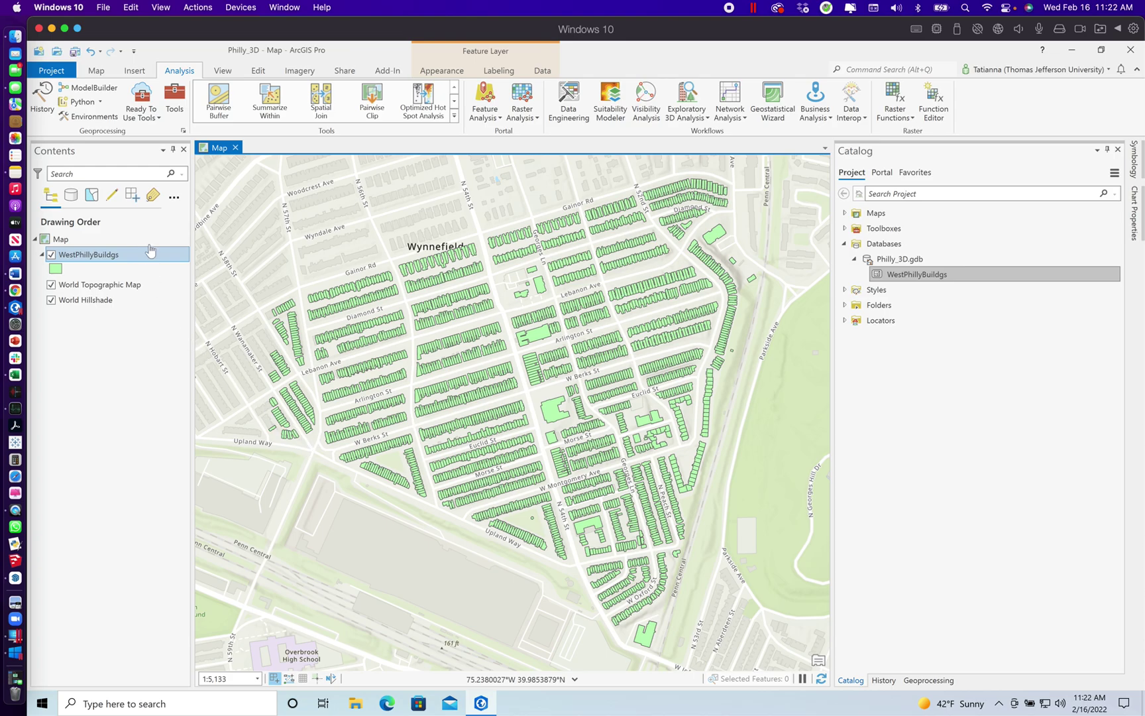
# - Create a new local scene from the Insert ribbon's New Map choices
pyautogui.click(105, 73)
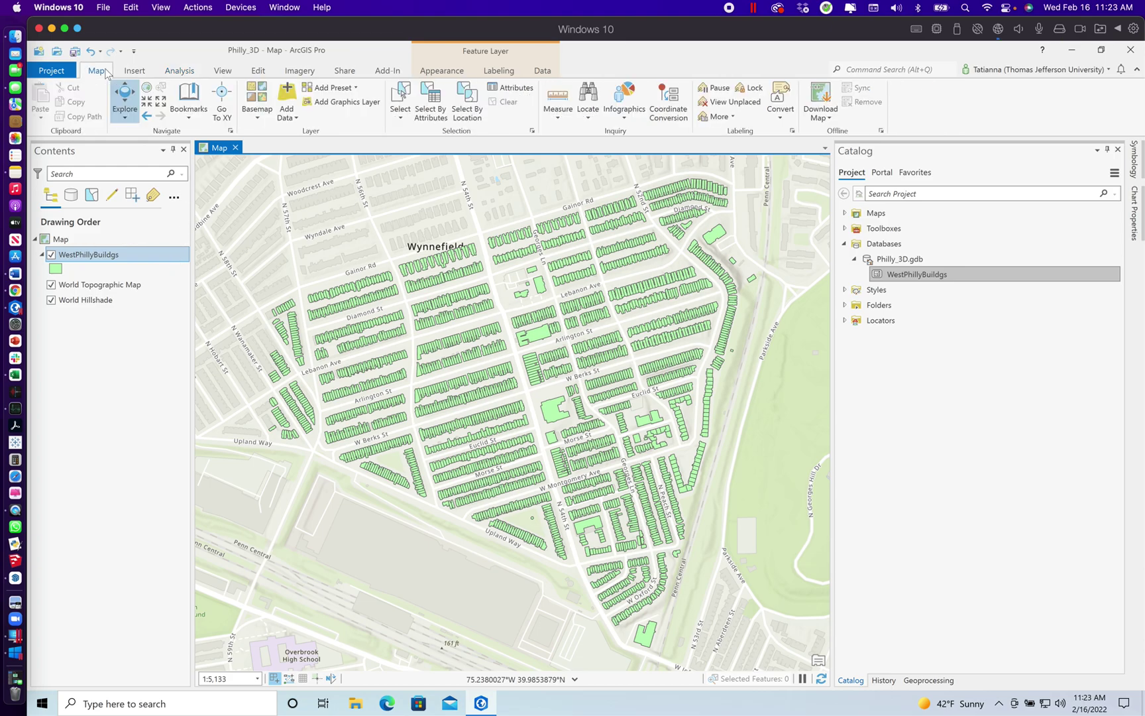
pyautogui.click(134, 71)
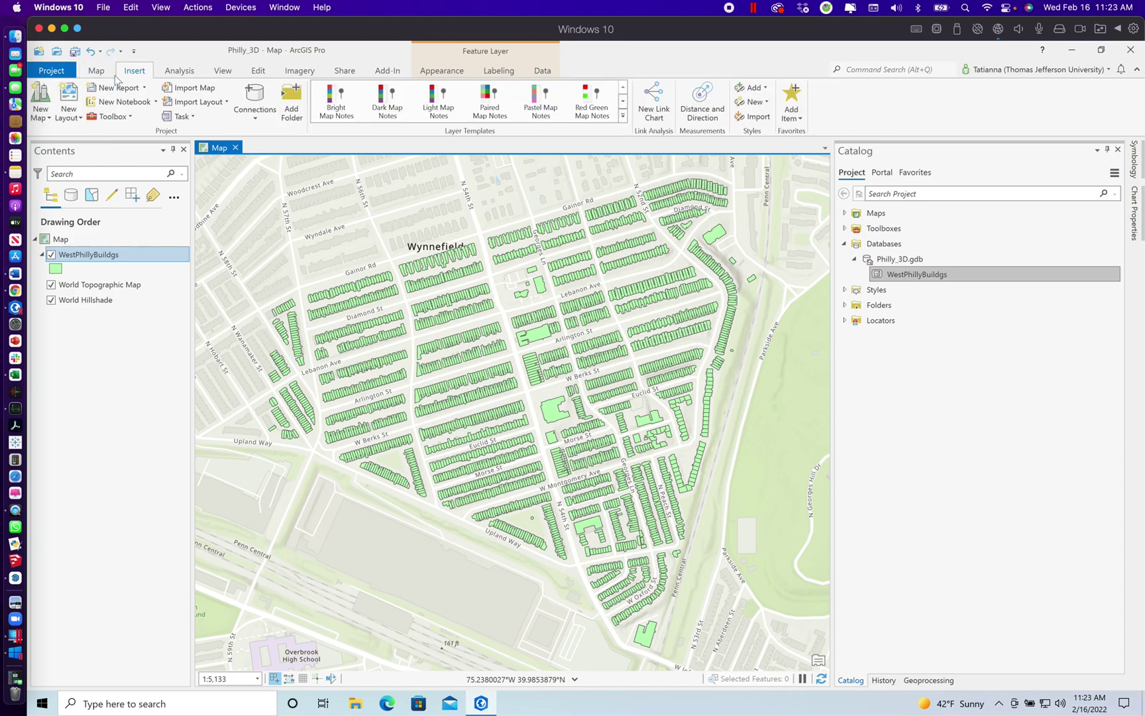
pyautogui.click(47, 120)
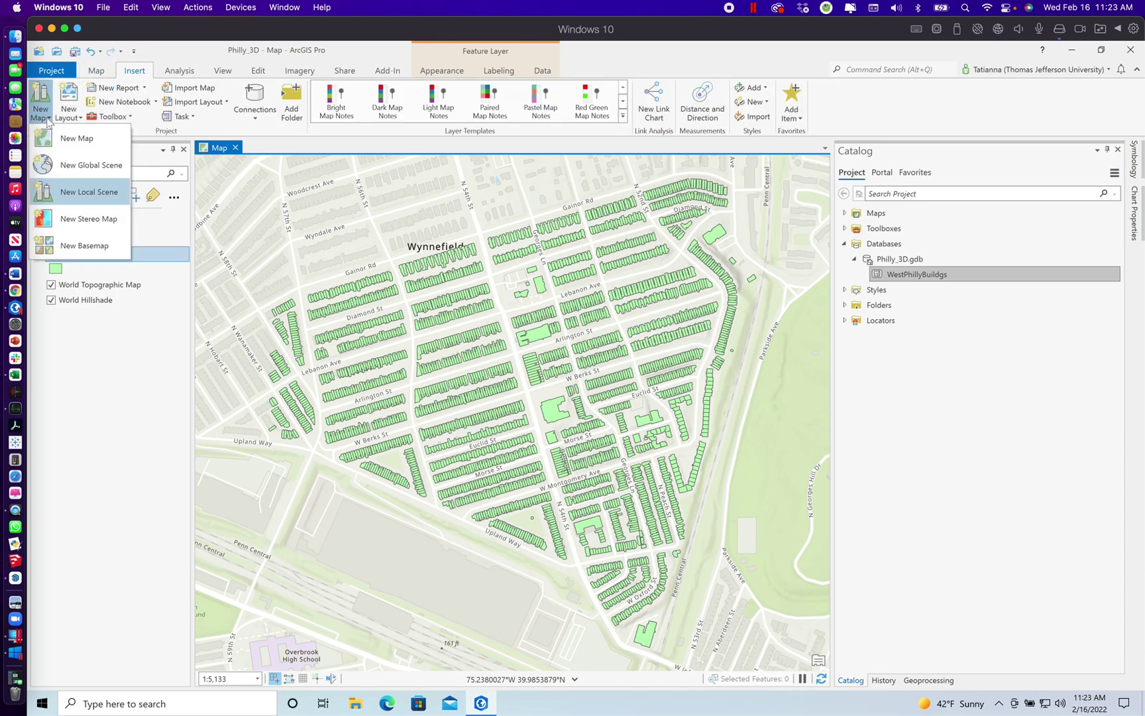
pyautogui.click(87, 192)
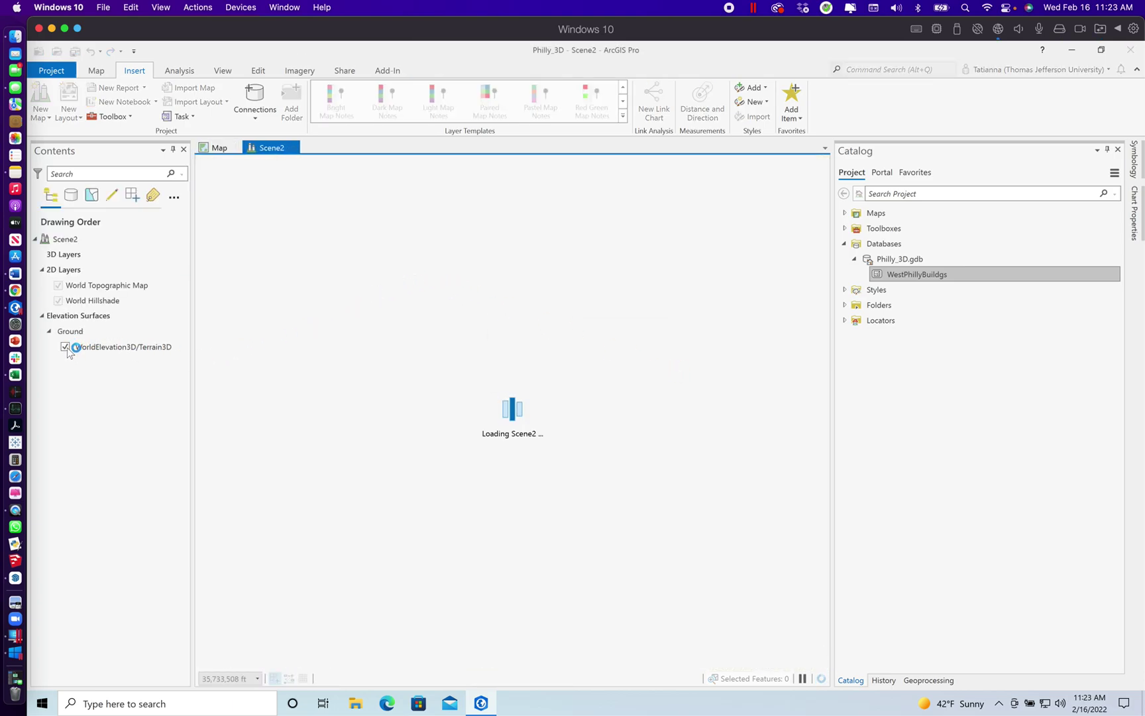
# - Turn off the terrain elevation surface, World Hillshade and World Topographic Map layers
pyautogui.click(66, 348)
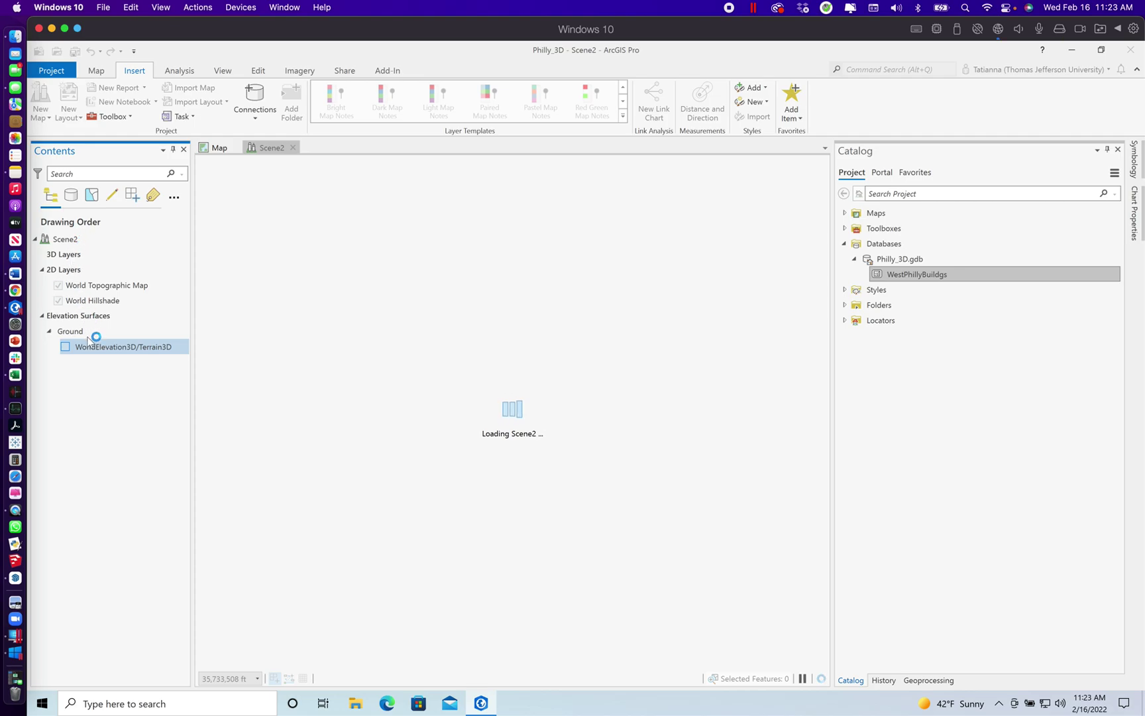
pyautogui.click(59, 300)
pyautogui.click(60, 287)
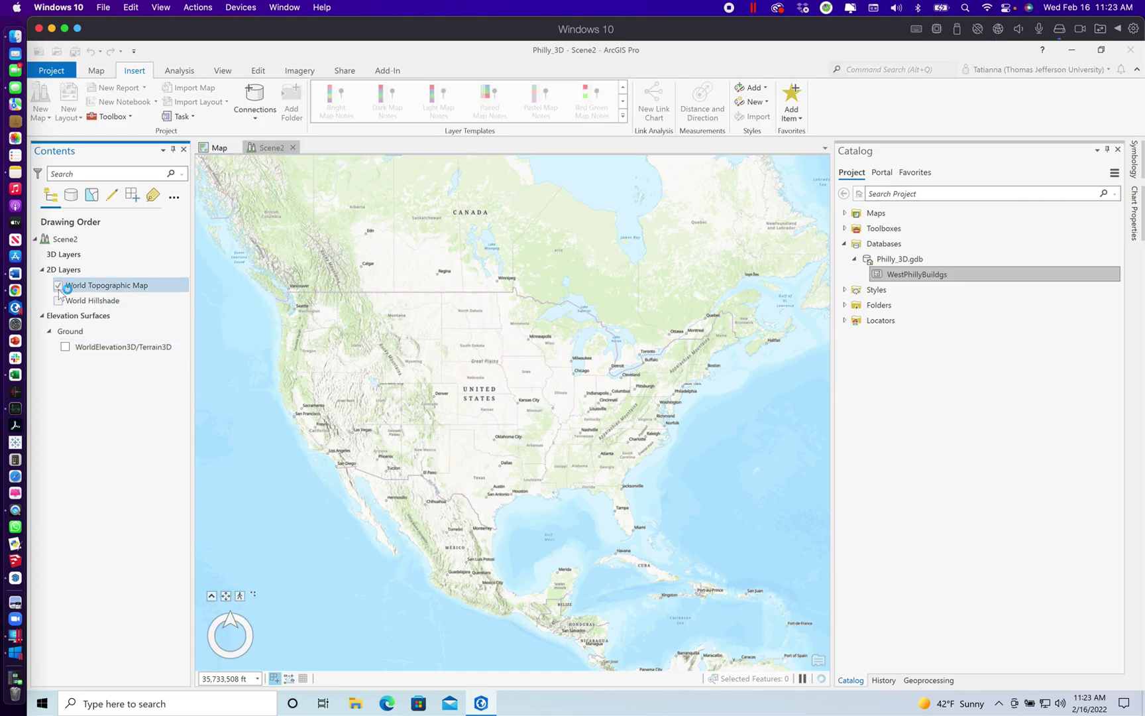
pyautogui.click(58, 285)
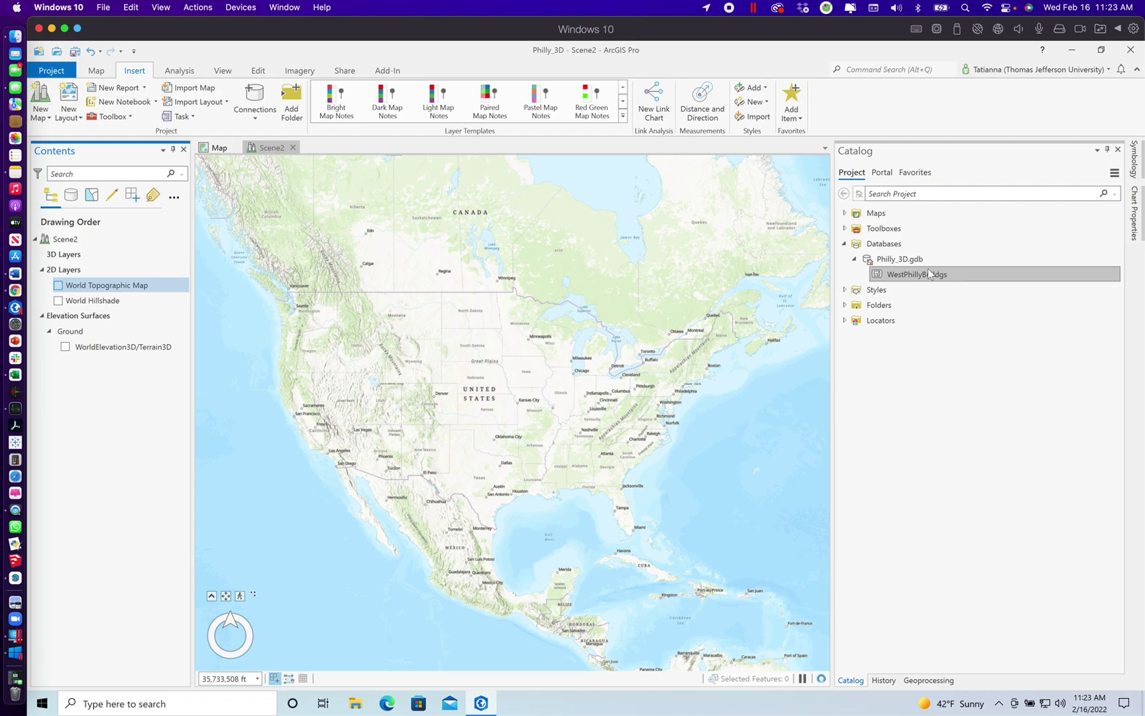
# - Drag WestPhillyBuildgs from the Catalog into the Scene2 view
pyautogui.moveTo(933, 277); pyautogui.dragTo(487, 307)
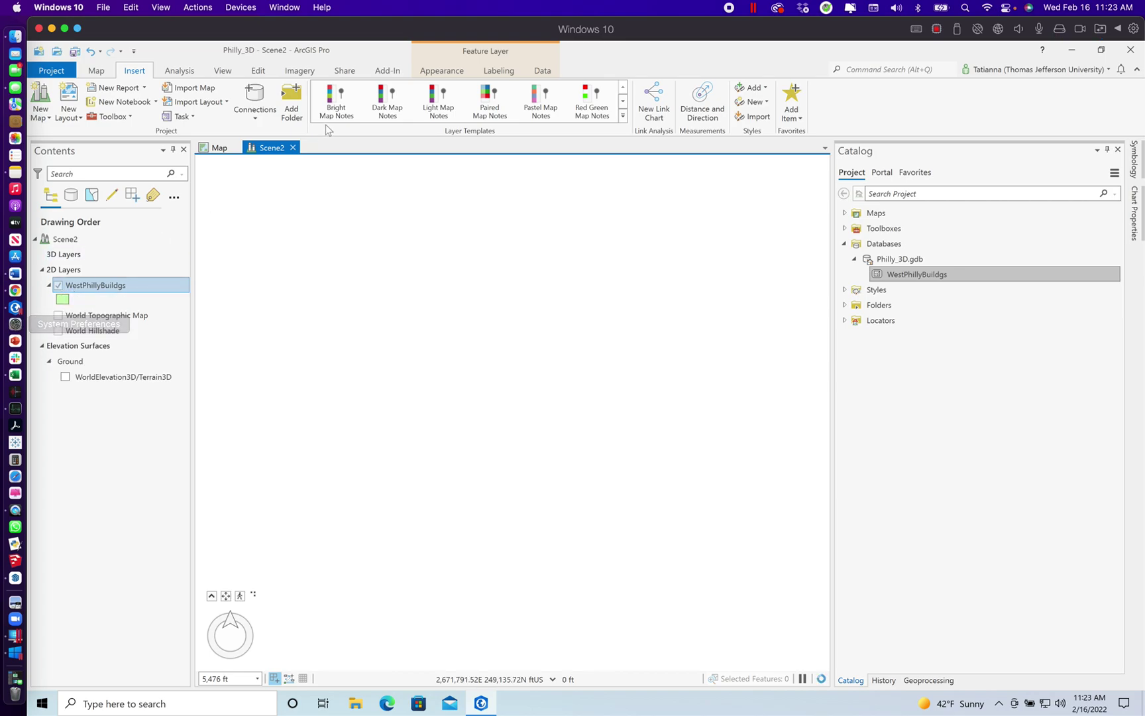
# - Extrude WestPhillyBuildgs by Max Height using the MAX_HGT field in US feet
pyautogui.click(448, 74)
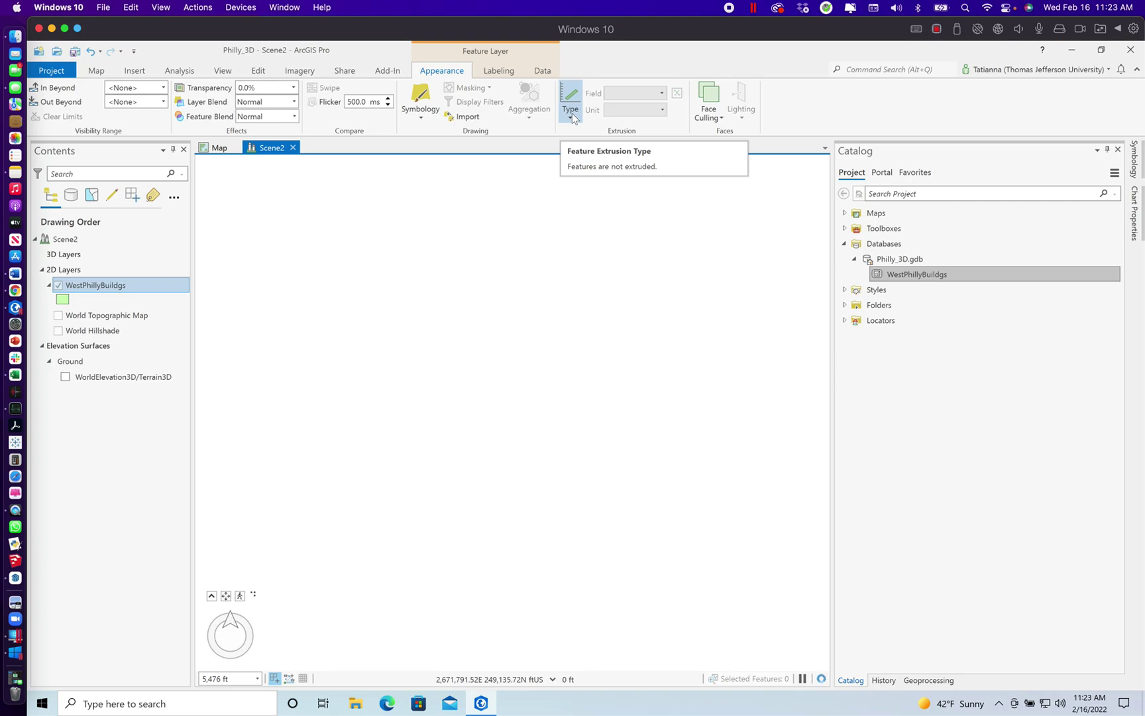
pyautogui.click(570, 119)
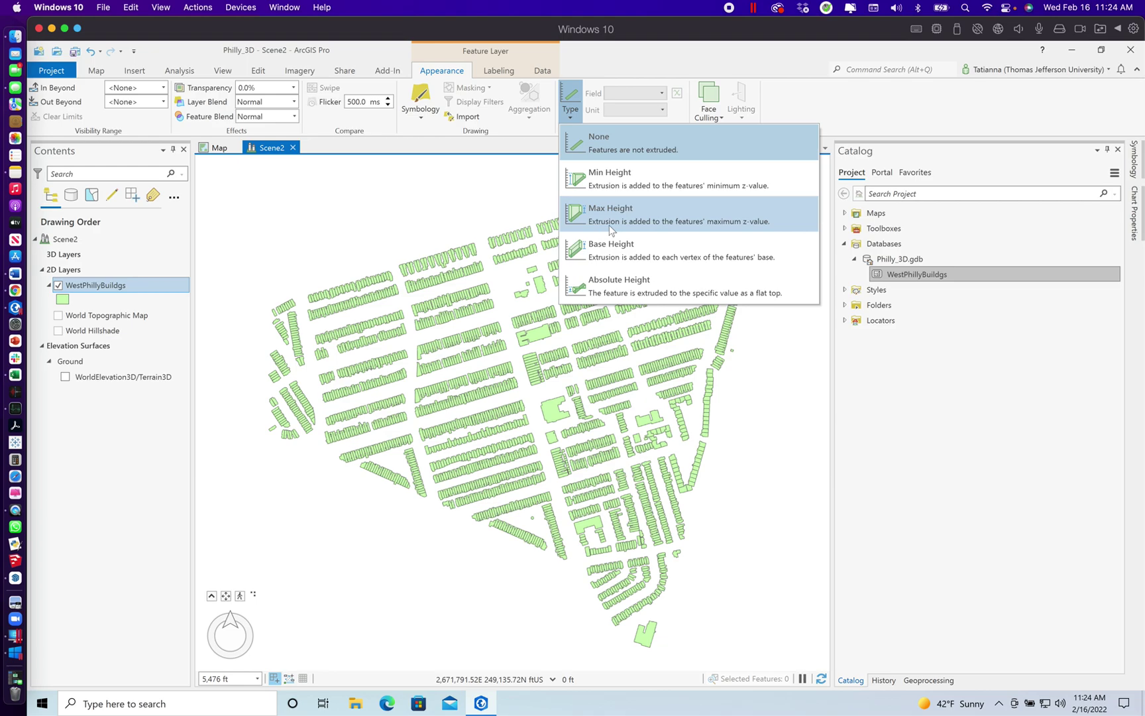
pyautogui.click(592, 221)
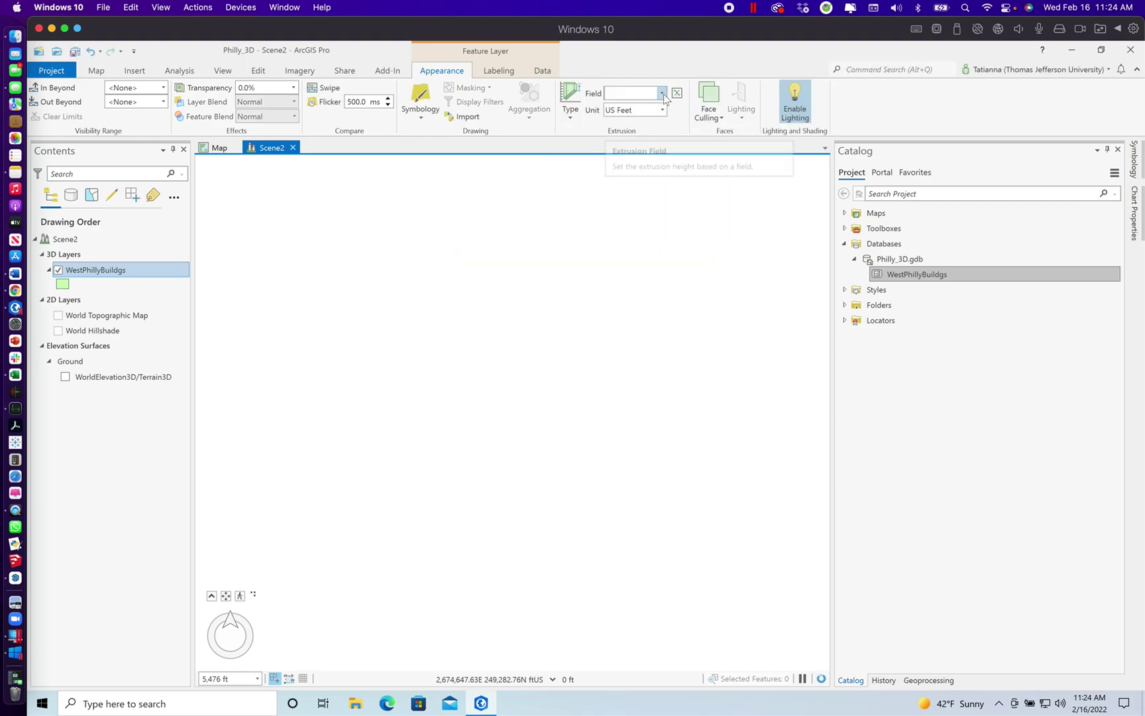
pyautogui.click(662, 93)
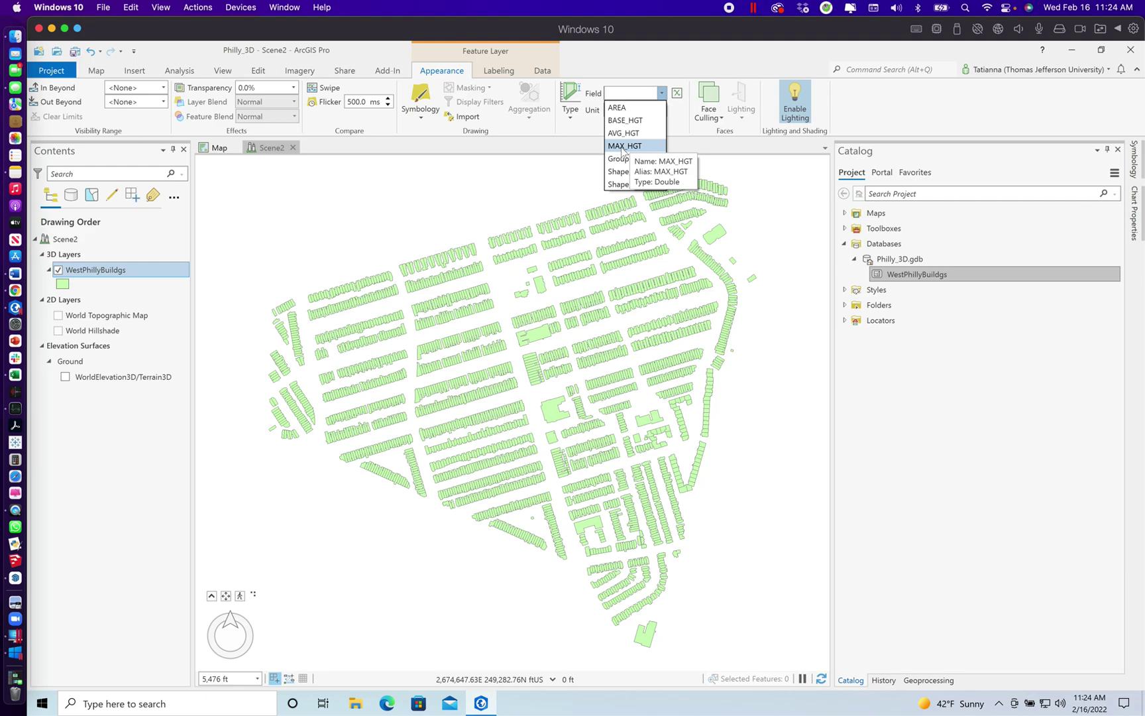
pyautogui.click(623, 147)
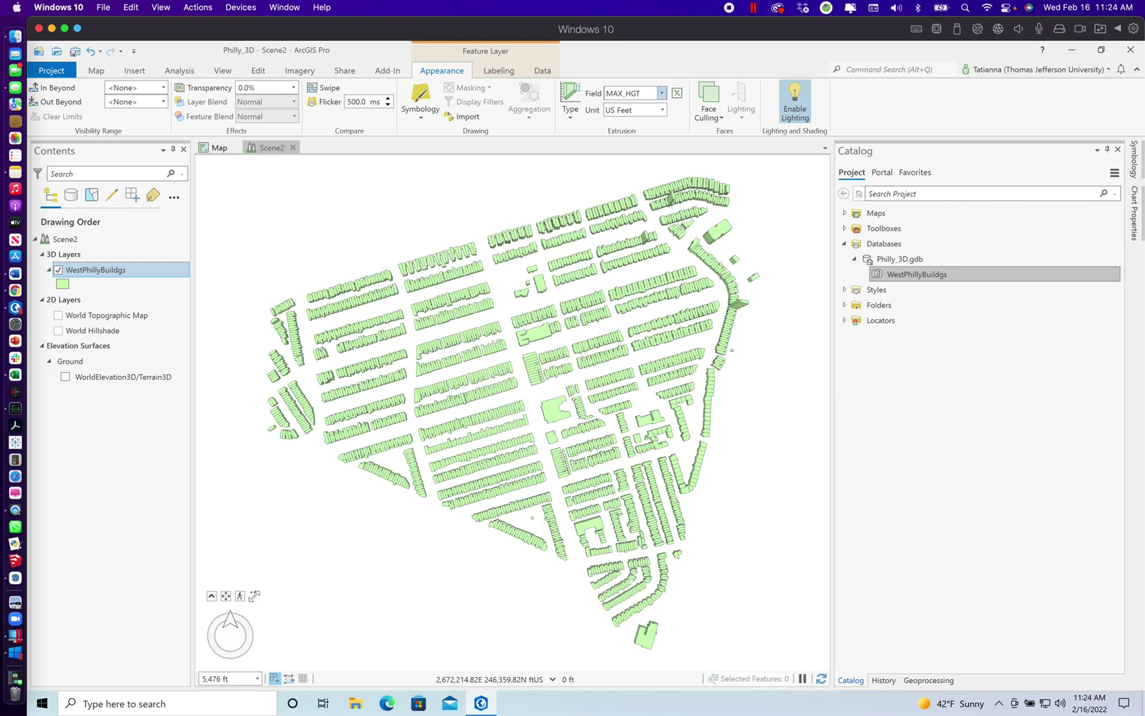
pyautogui.click(253, 595)
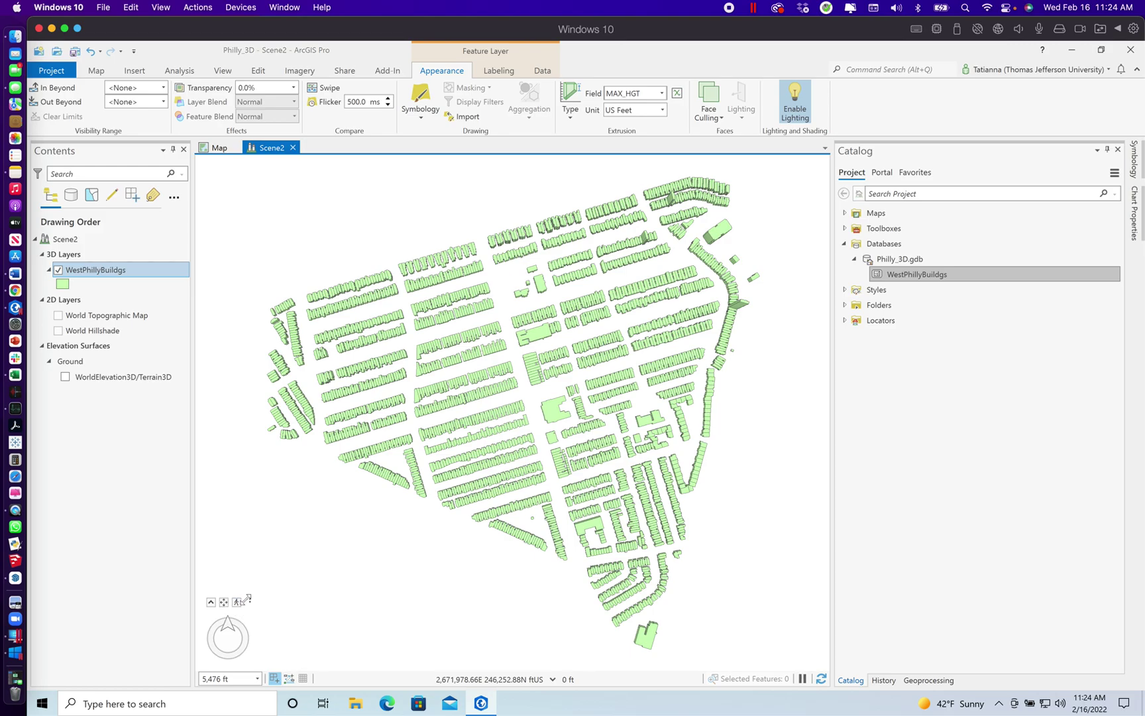
# - Tilt Scene2 into an oblique view of the extruded buildings and bring up Geoprocessing
pyautogui.moveTo(255, 613)
pyautogui.moveTo(259, 614); pyautogui.dragTo(265, 577)
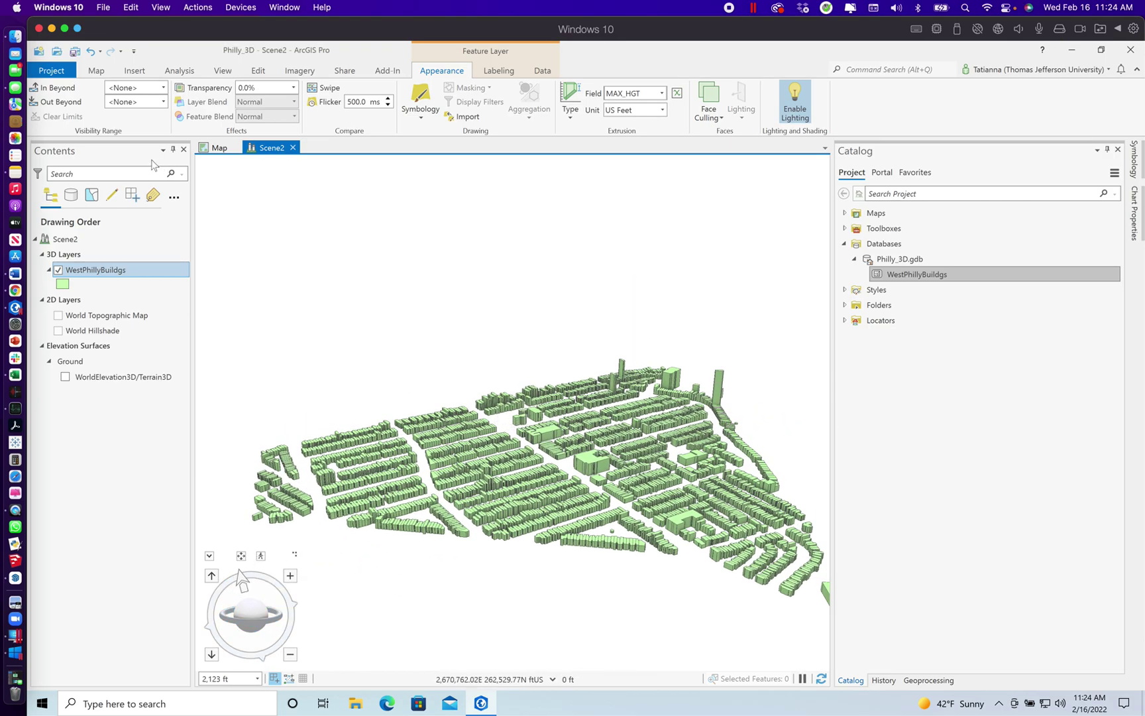
pyautogui.click(221, 148)
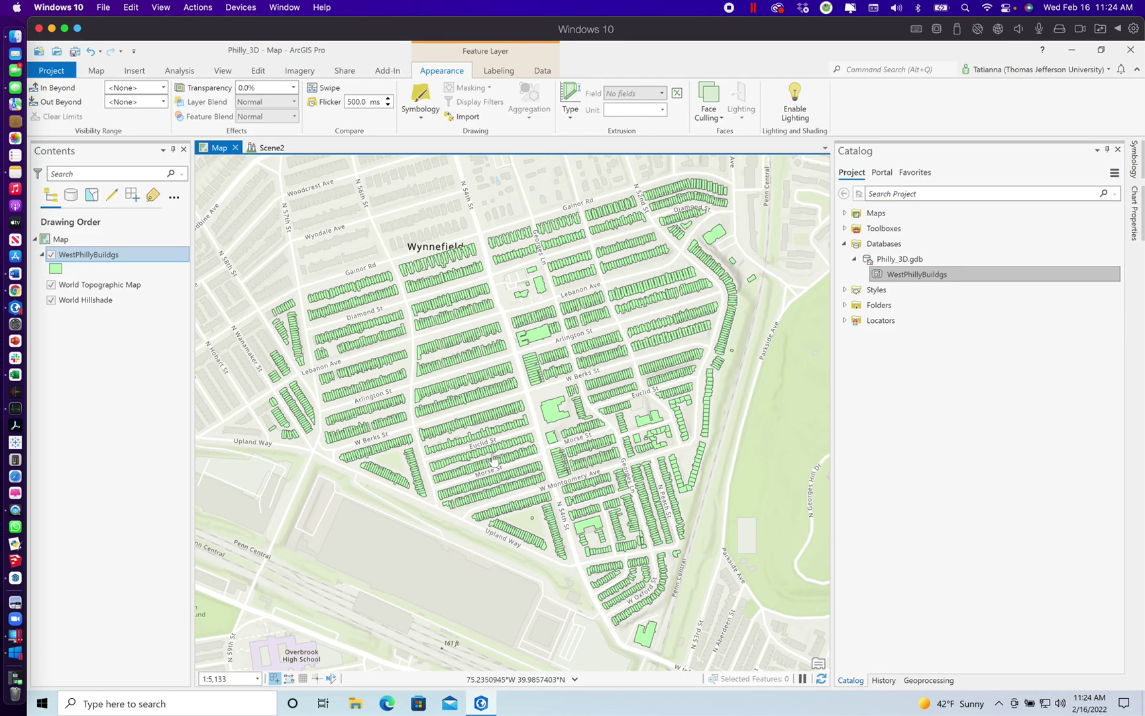
pyautogui.click(273, 148)
pyautogui.moveTo(496, 545); pyautogui.dragTo(470, 574)
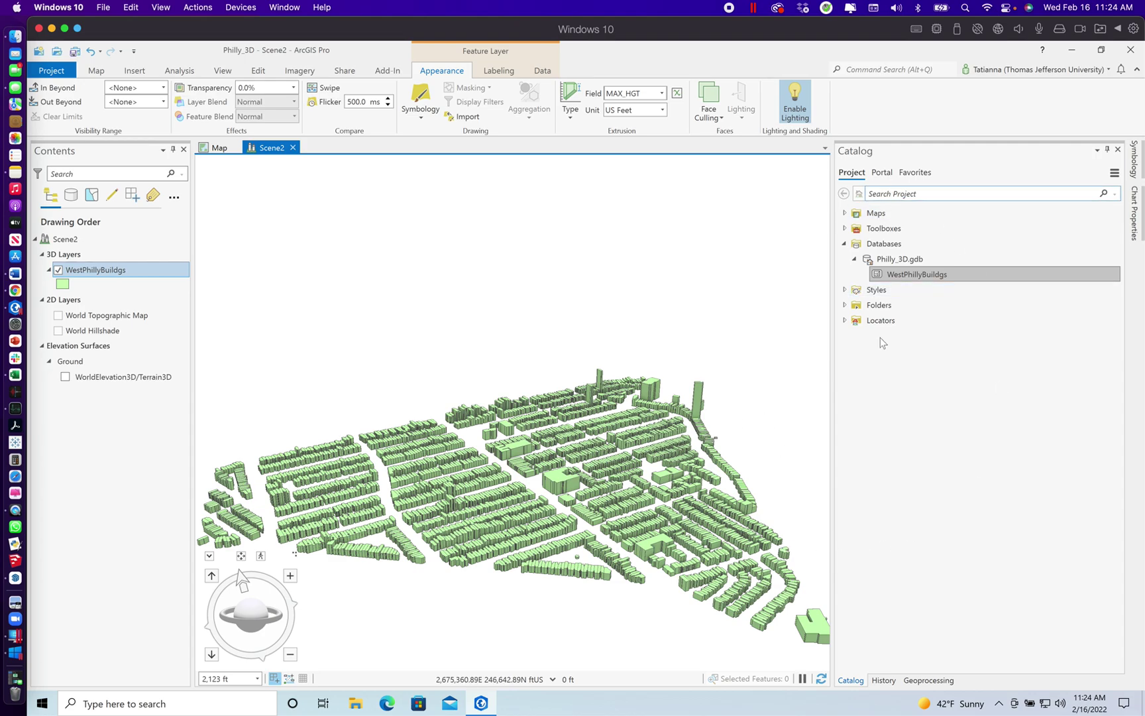
pyautogui.click(949, 681)
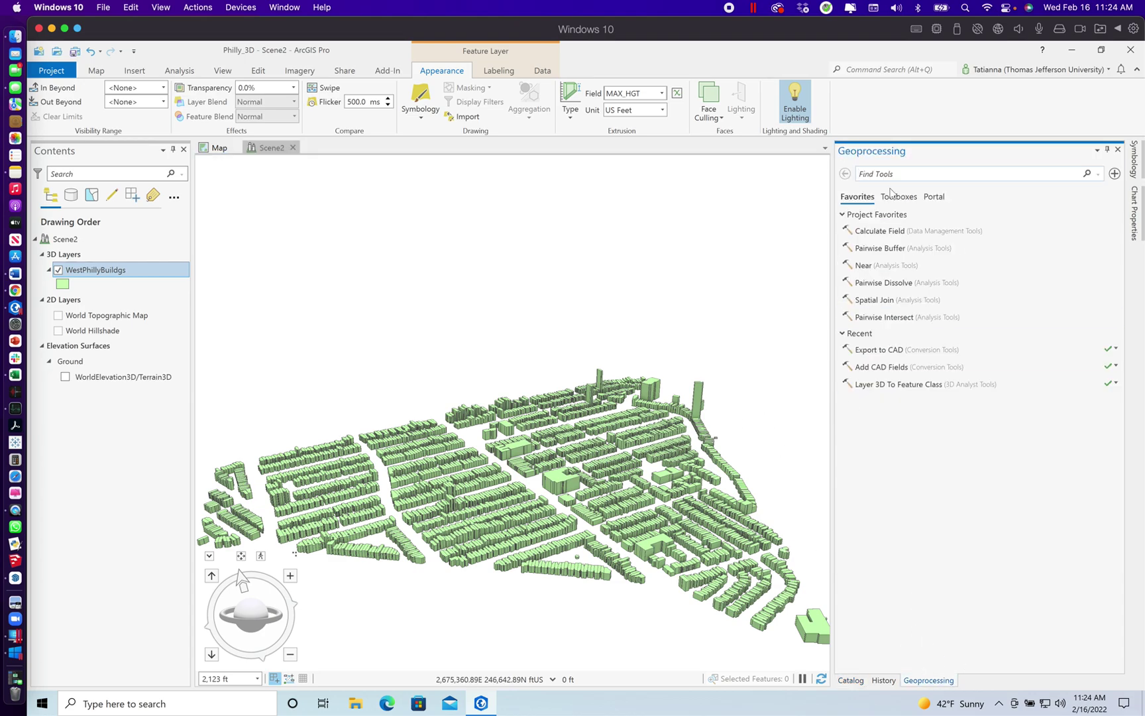
# - Open Layer 3D To Feature Class and set WestPhillyBuildgs as the input layer
pyautogui.write('layer')
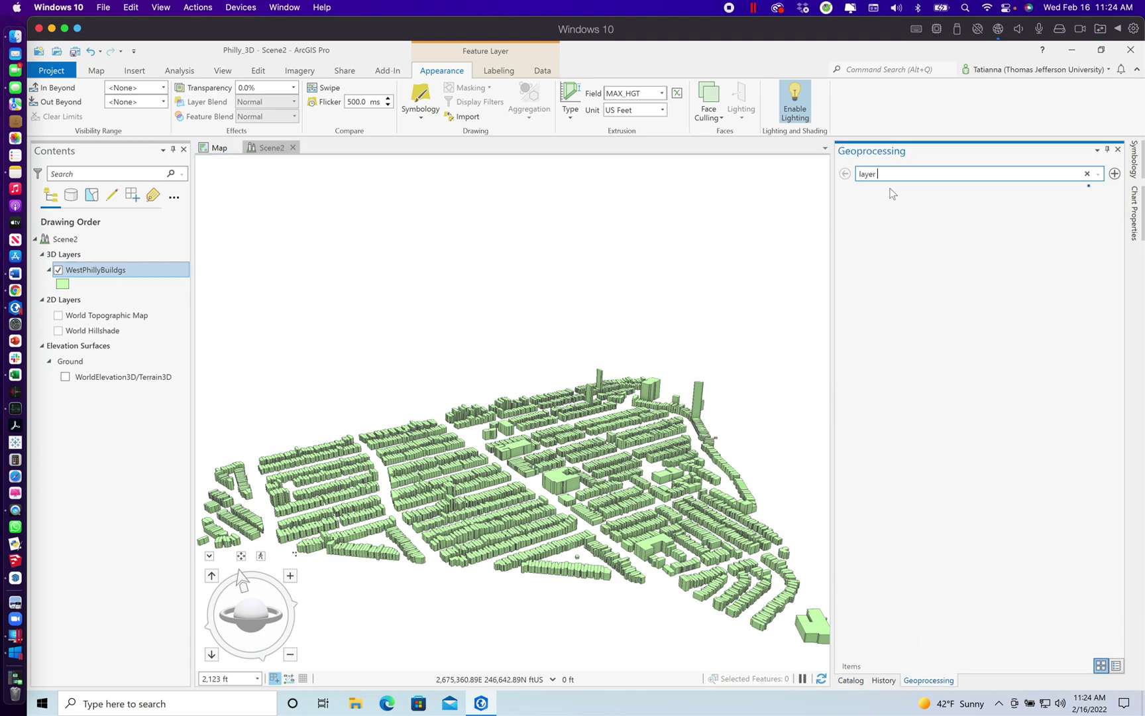
pyautogui.write(' 3d')
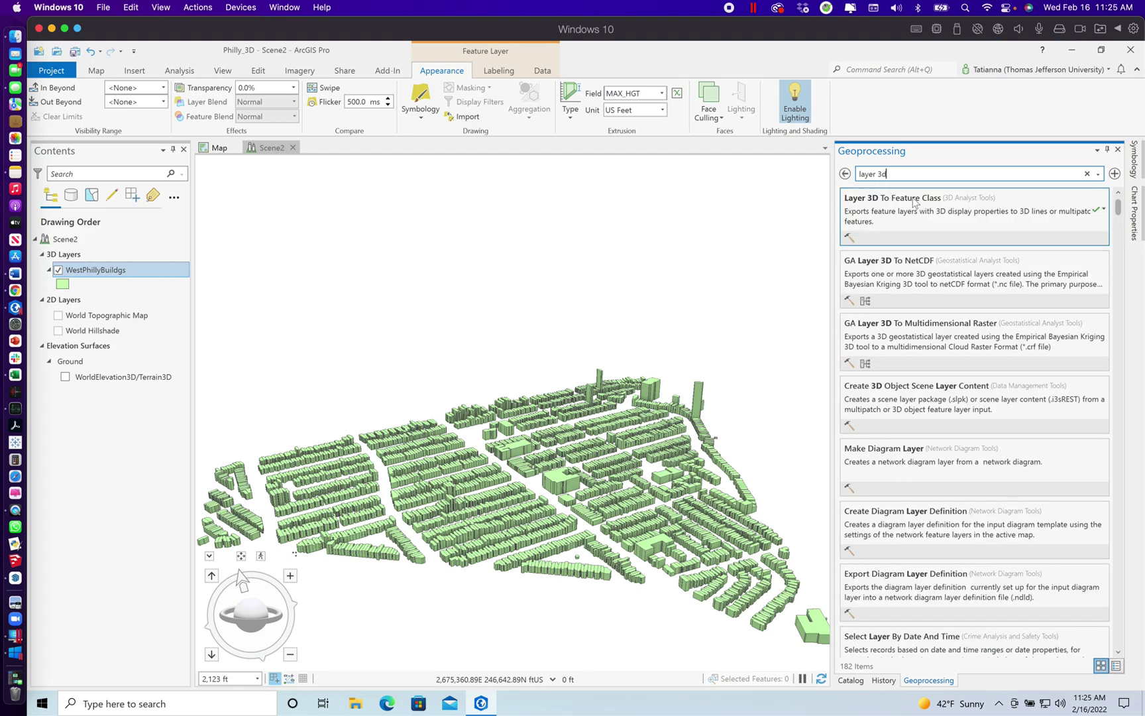
pyautogui.click(913, 199)
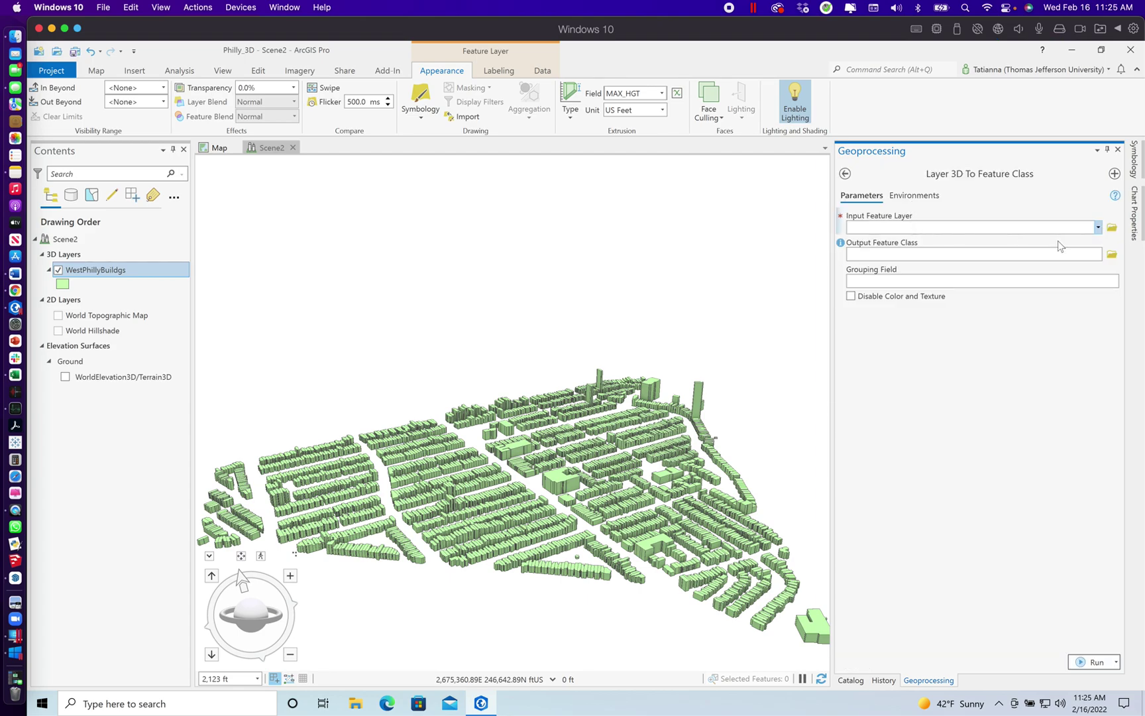
pyautogui.click(1098, 227)
pyautogui.click(925, 249)
# - Name the output feature class WestPhillyBuildgs_3D and run the conversion
pyautogui.click(891, 256)
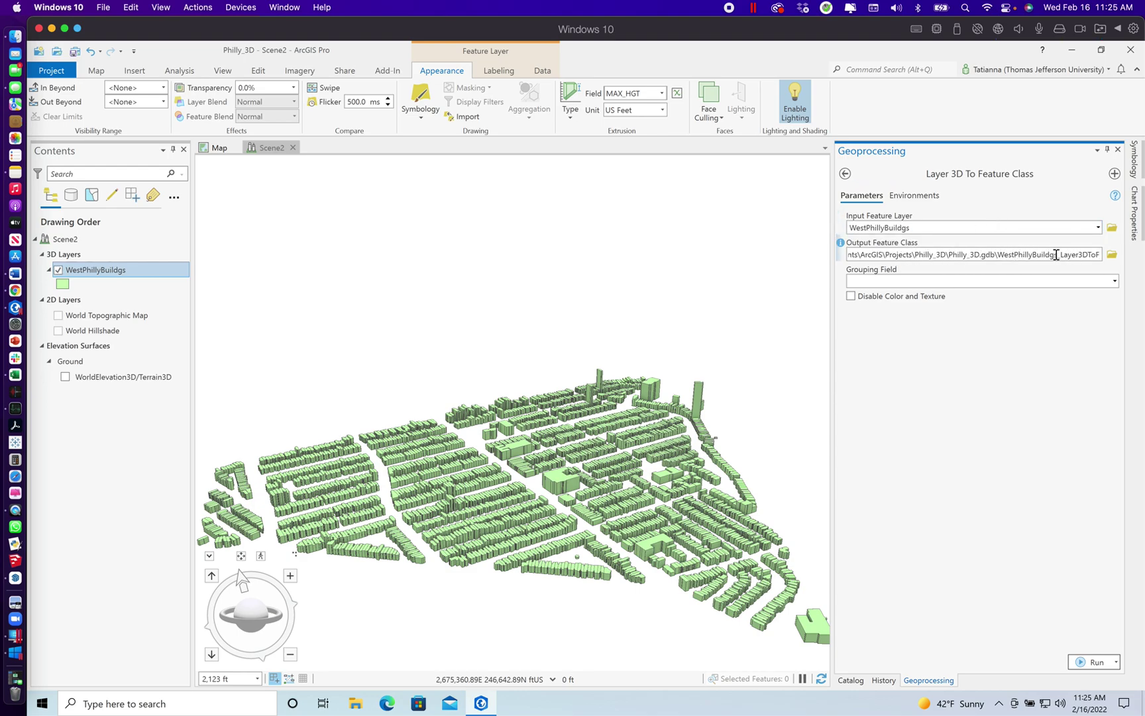
pyautogui.click(1087, 255)
pyautogui.click(1063, 254)
pyautogui.hotkey('shift', 'End')
pyautogui.press('BackSpace')
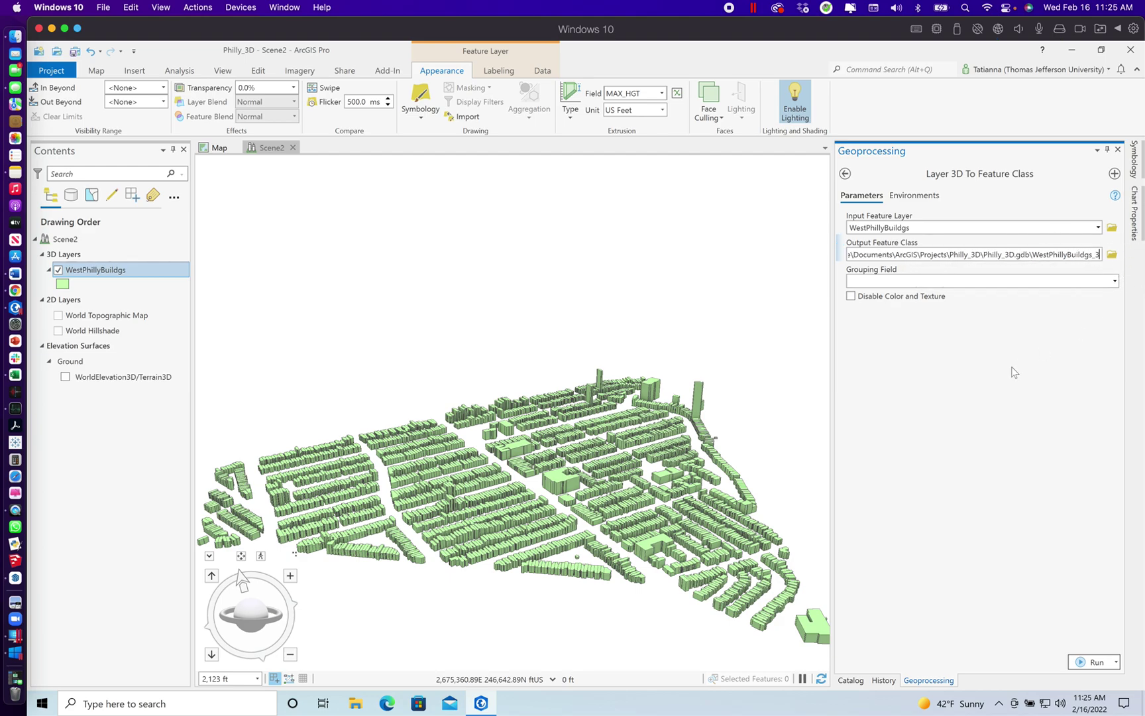
pyautogui.write('3D')
pyautogui.press('Tab')
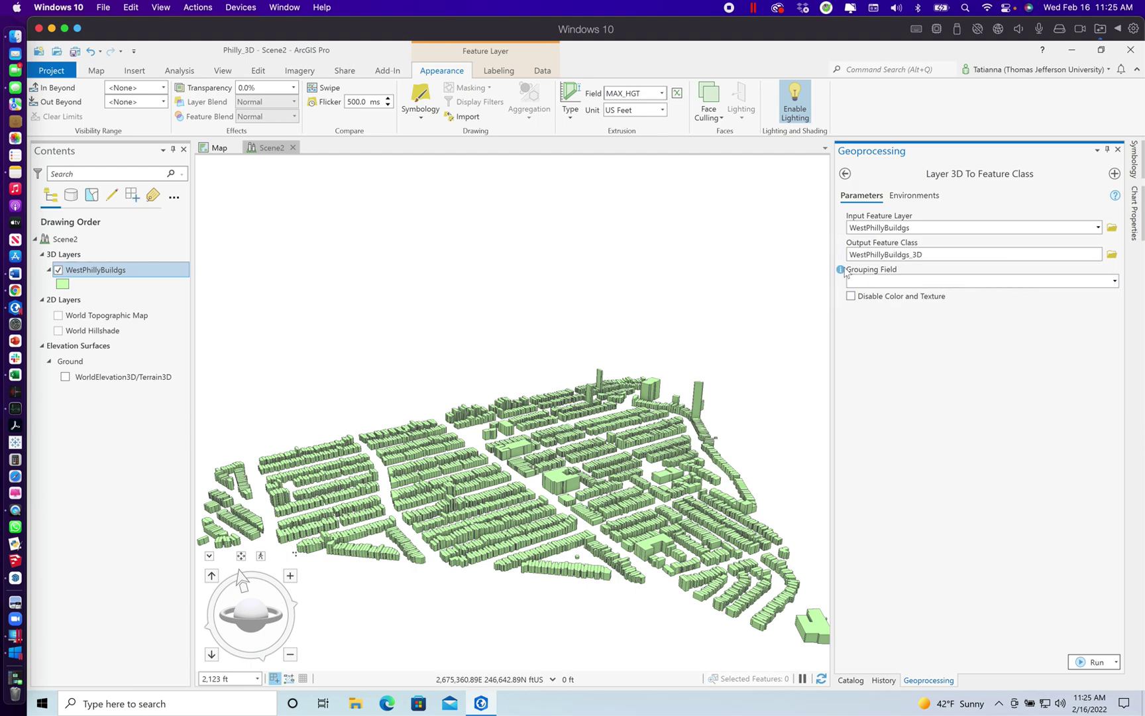
pyautogui.moveTo(843, 272)
pyautogui.click(1094, 665)
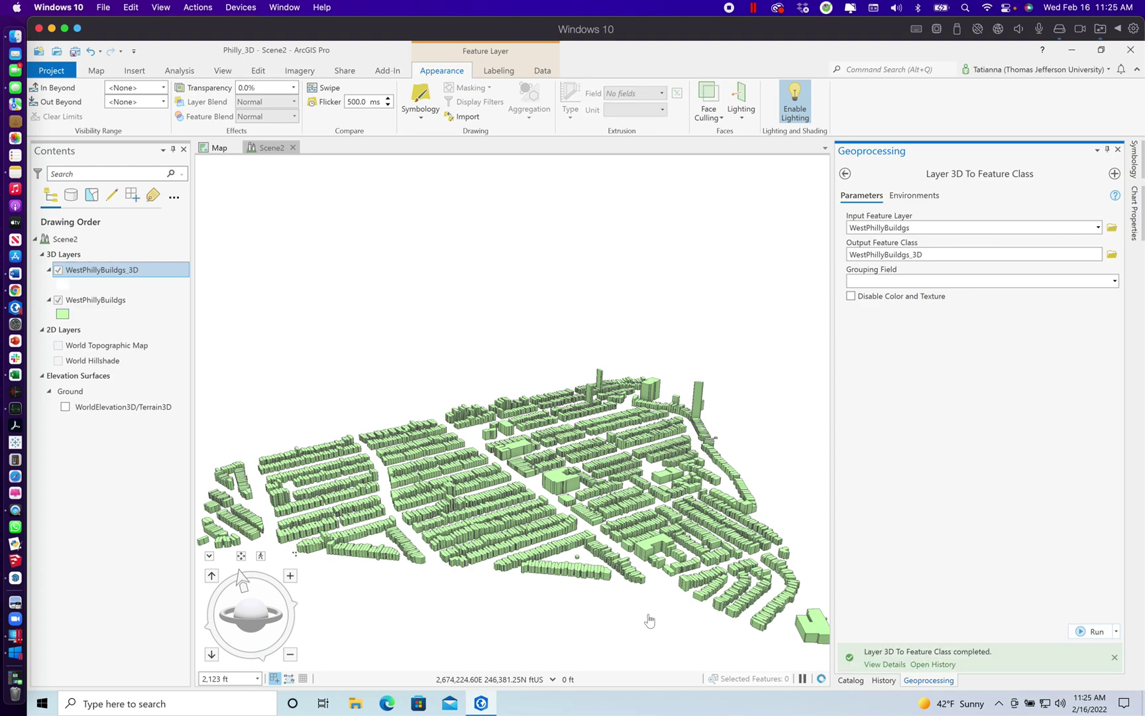
pyautogui.click(64, 287)
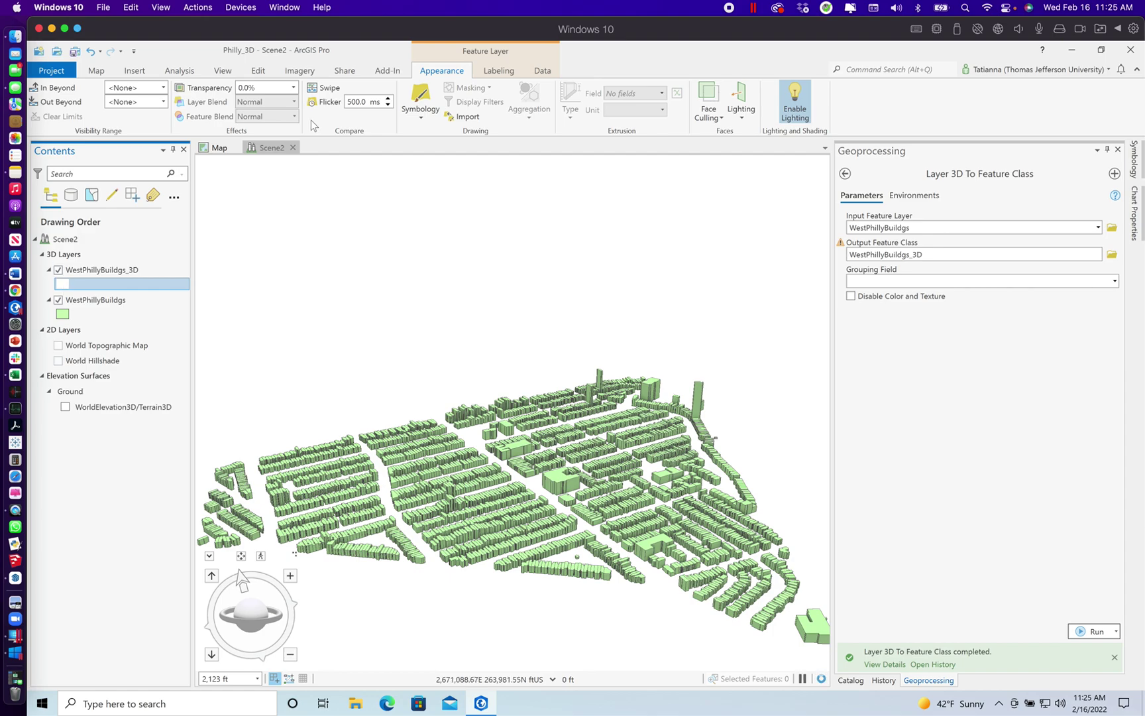
# - Give WestPhillyBuildgs_3D the Blue mesh symbol from the Format Mesh Symbol gallery
pyautogui.click(430, 102)
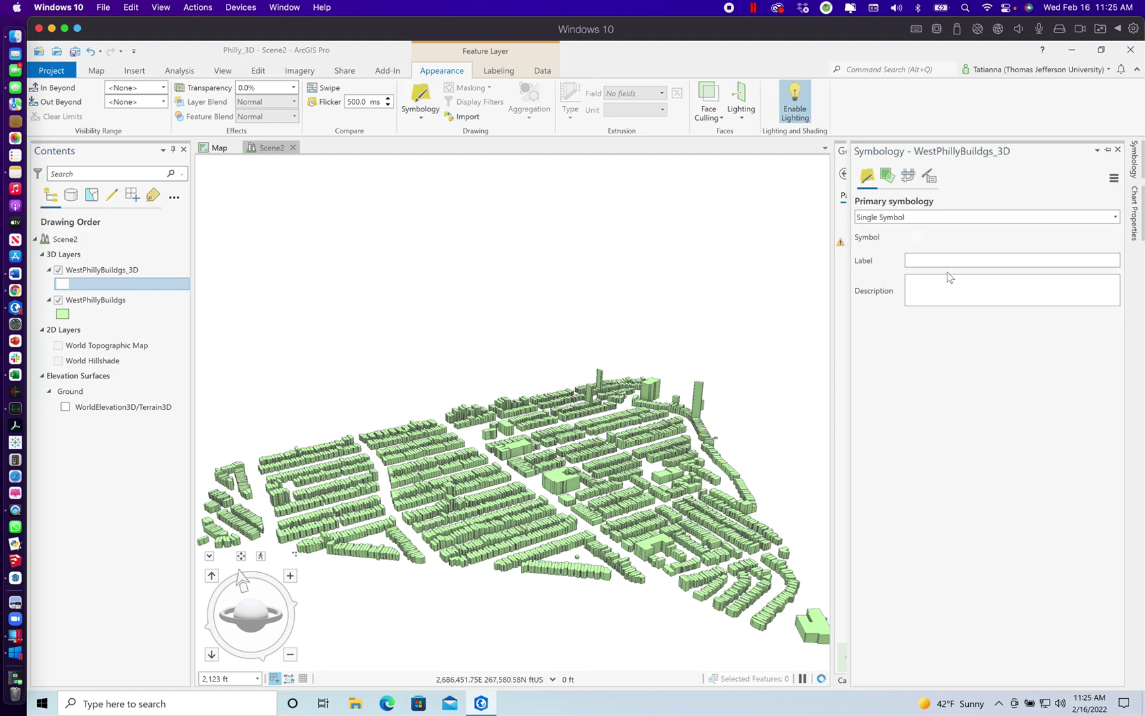
pyautogui.click(915, 237)
pyautogui.click(972, 281)
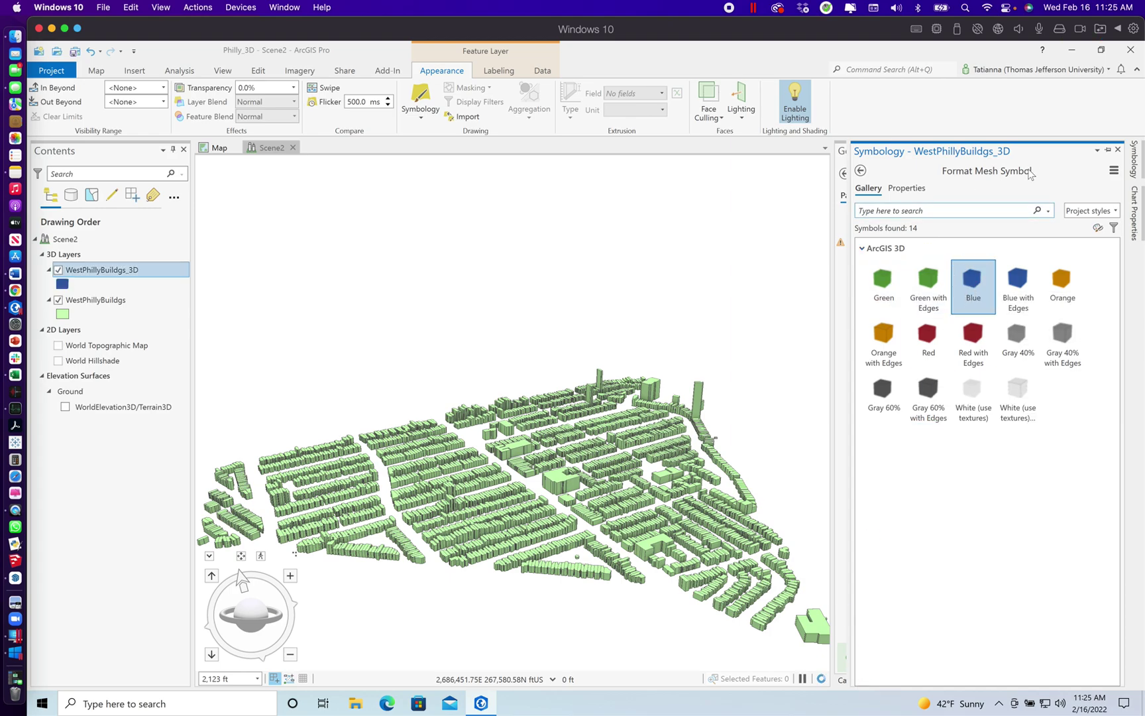
pyautogui.click(1119, 150)
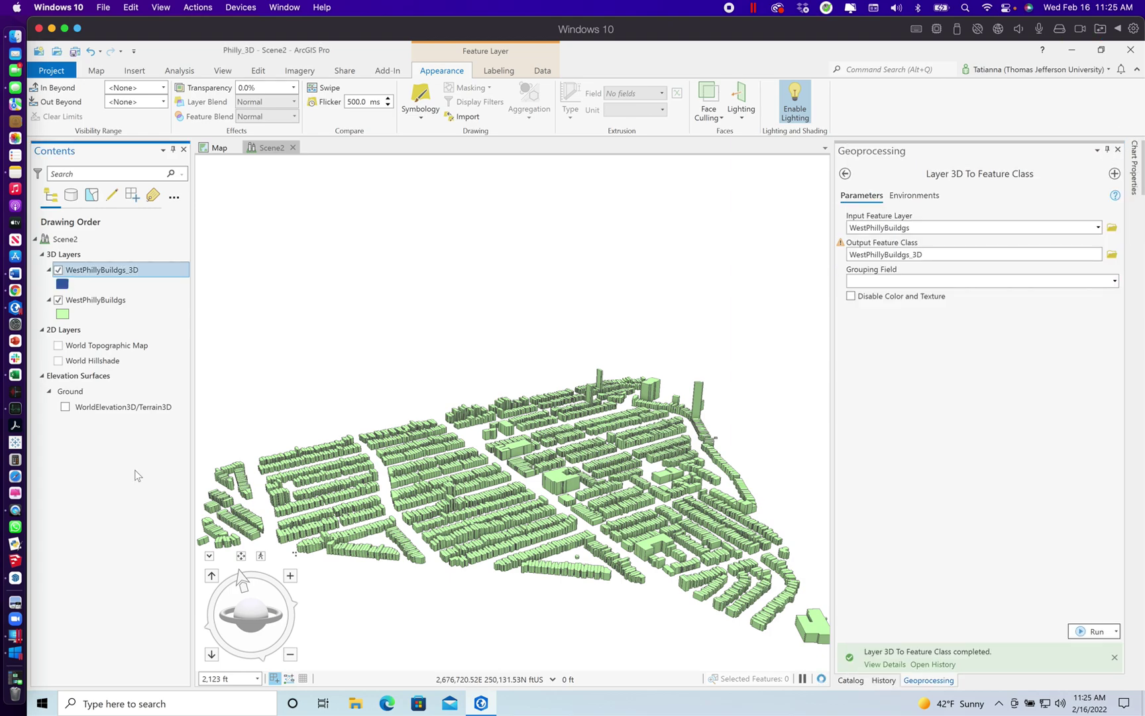
# - Hide the green WestPhillyBuildgs layer and check one building's attribute pop-up
pyautogui.click(58, 300)
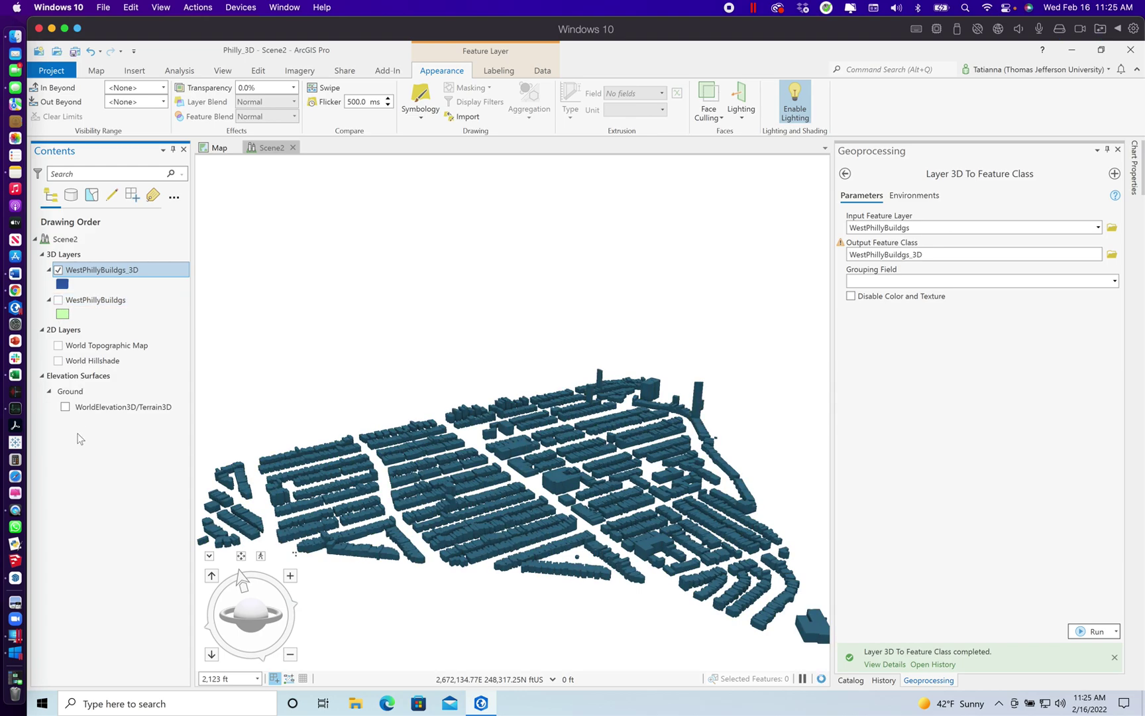
pyautogui.click(556, 497)
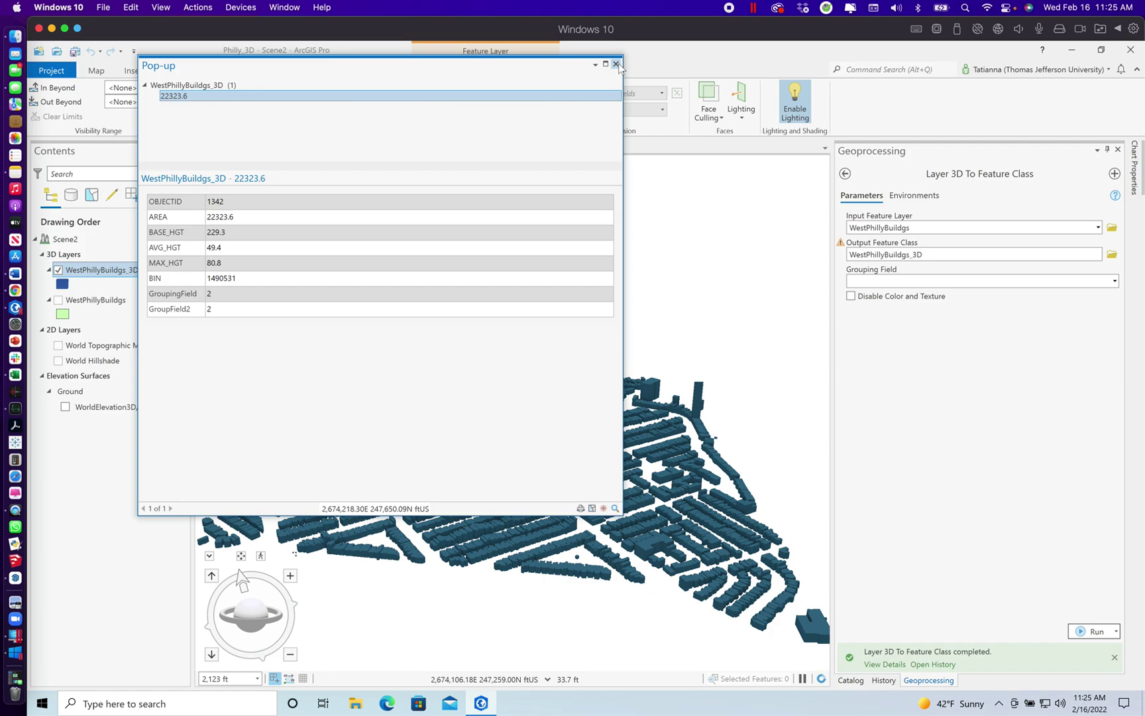
pyautogui.click(615, 64)
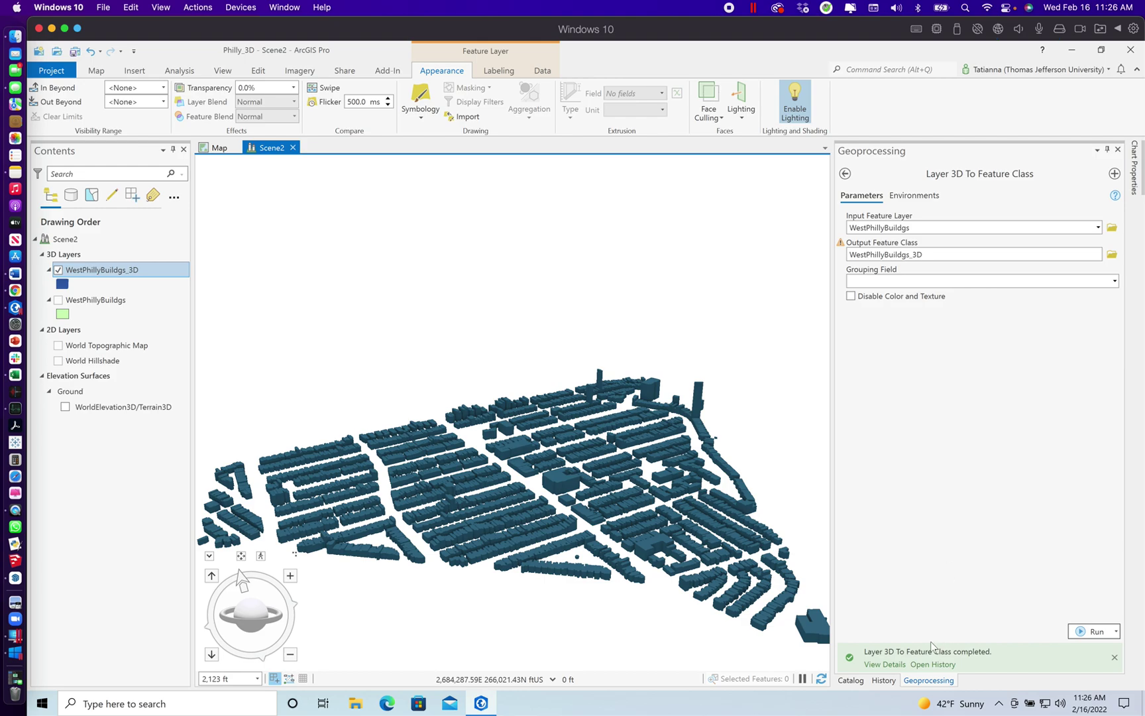
pyautogui.moveTo(933, 645)
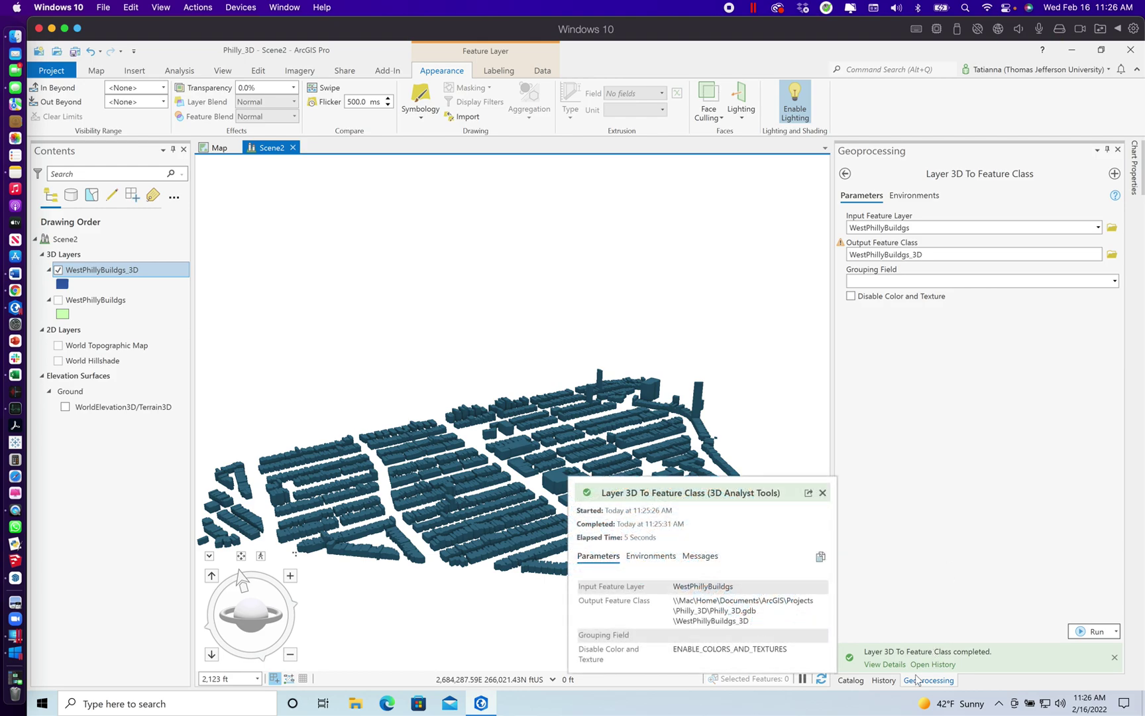
# - Run Add 3D Formats To Multipatch on WestPhillyBuildgs_3D with Autodesk DWG checked
pyautogui.click(845, 173)
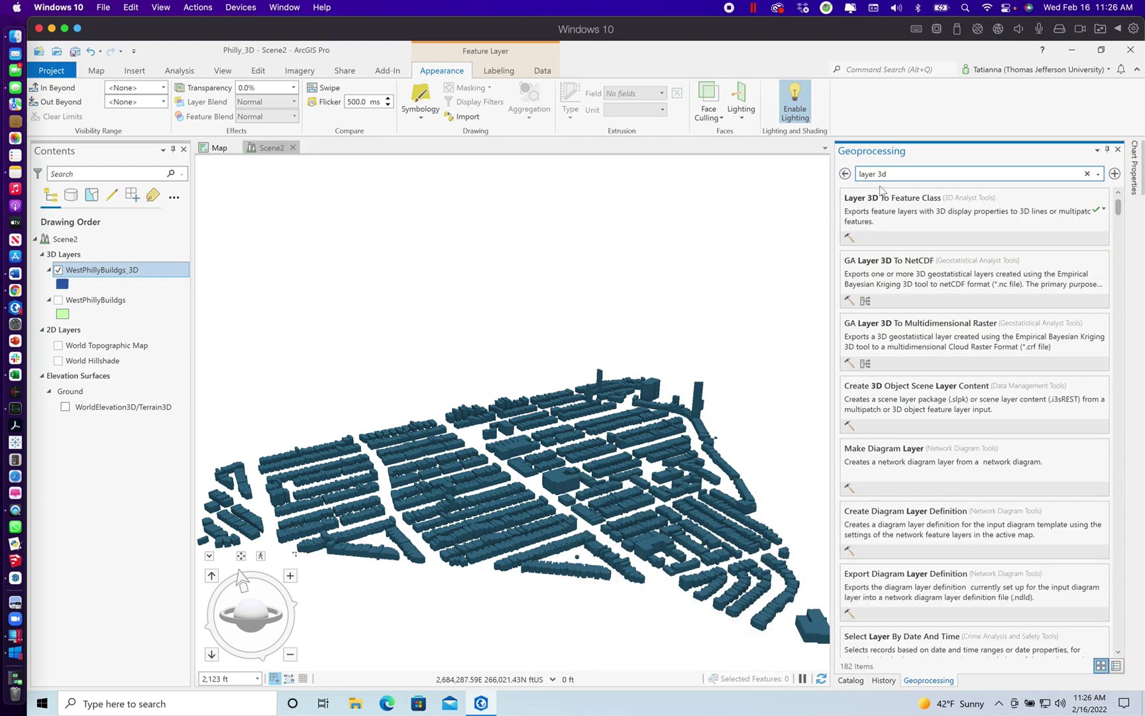
pyautogui.click(900, 173)
pyautogui.press('BackSpace')
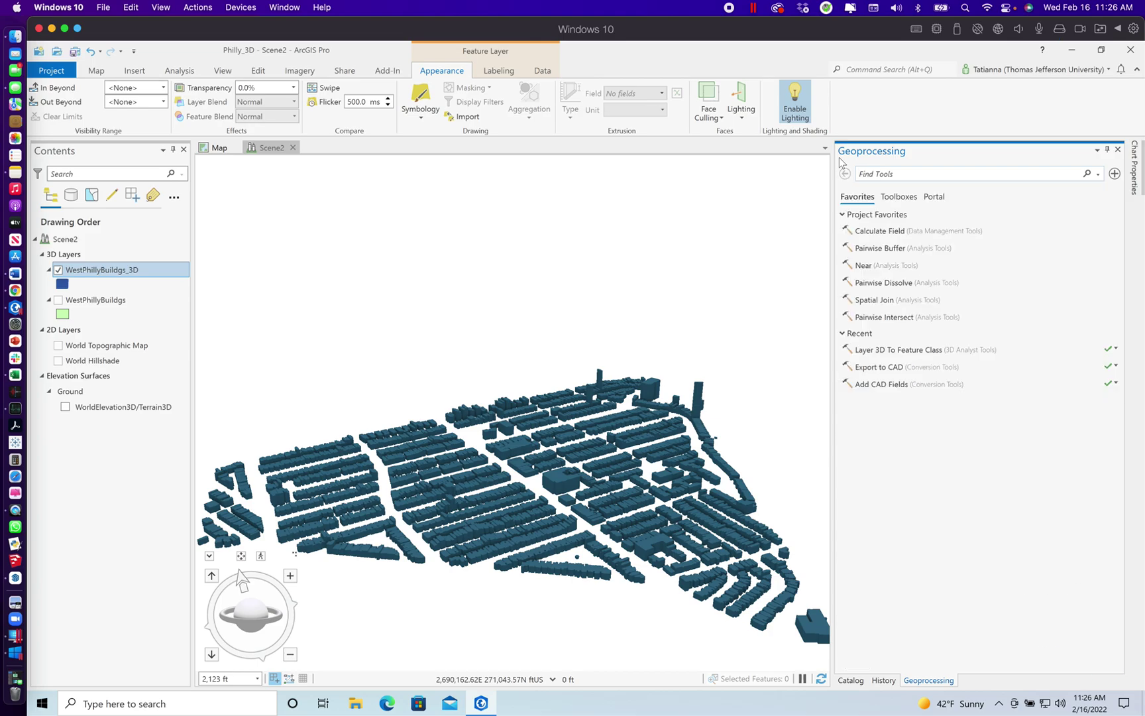
pyautogui.write('add 3d')
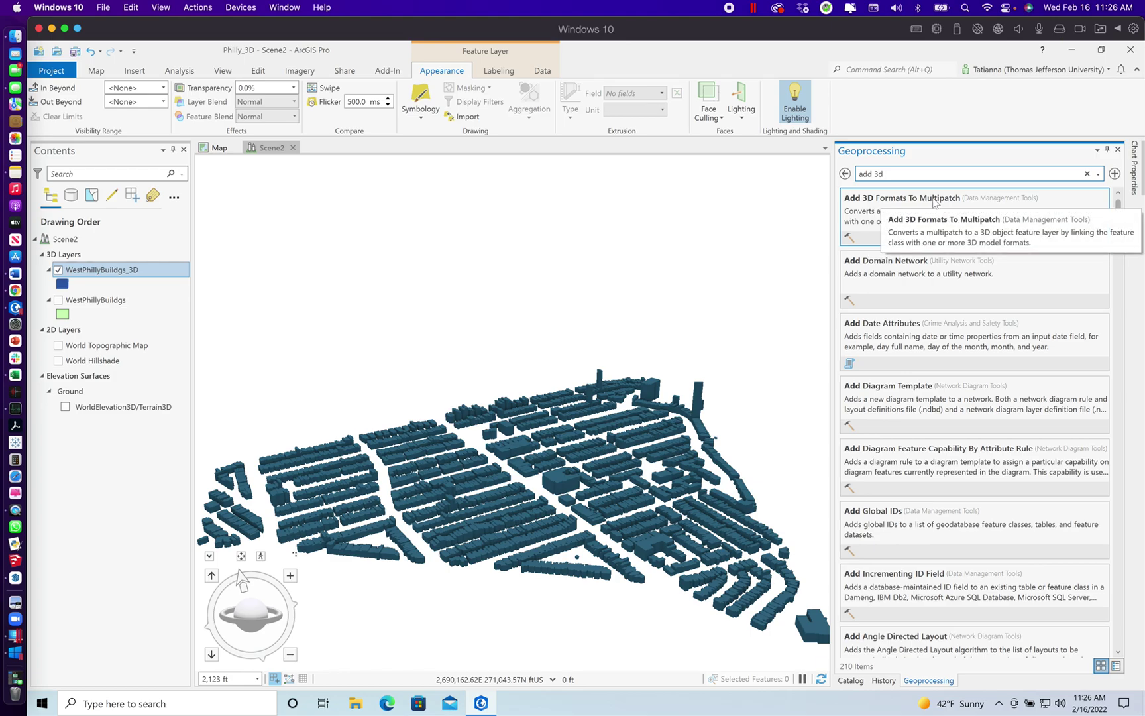
pyautogui.click(893, 202)
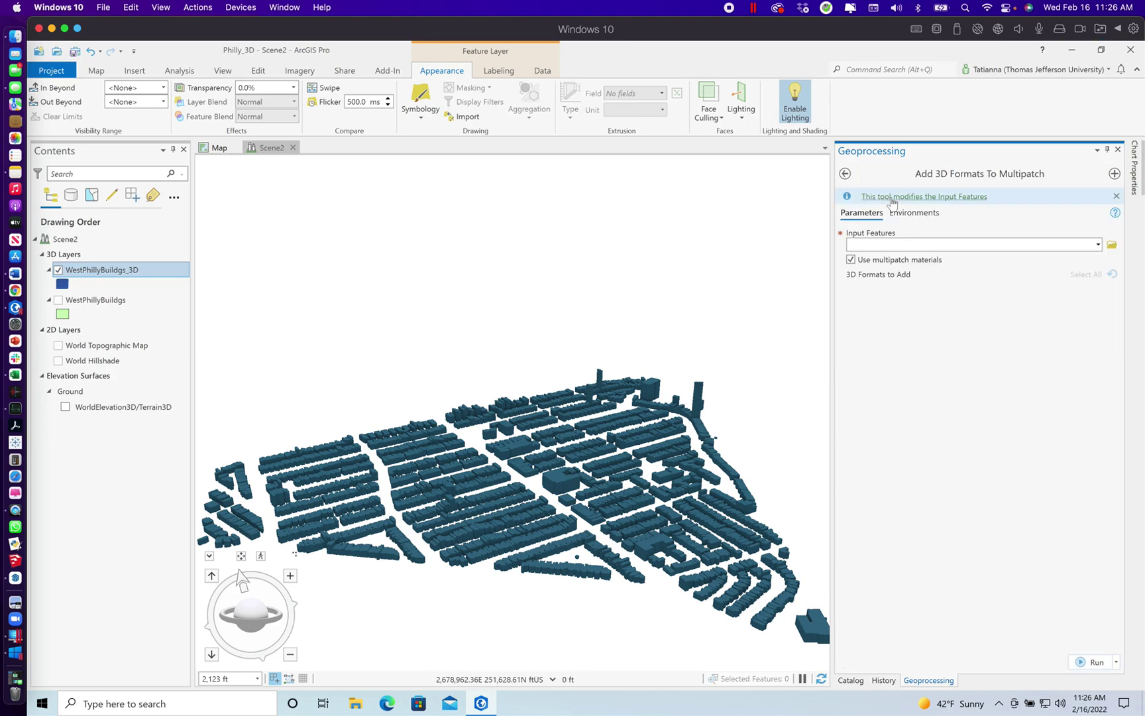
pyautogui.click(1103, 248)
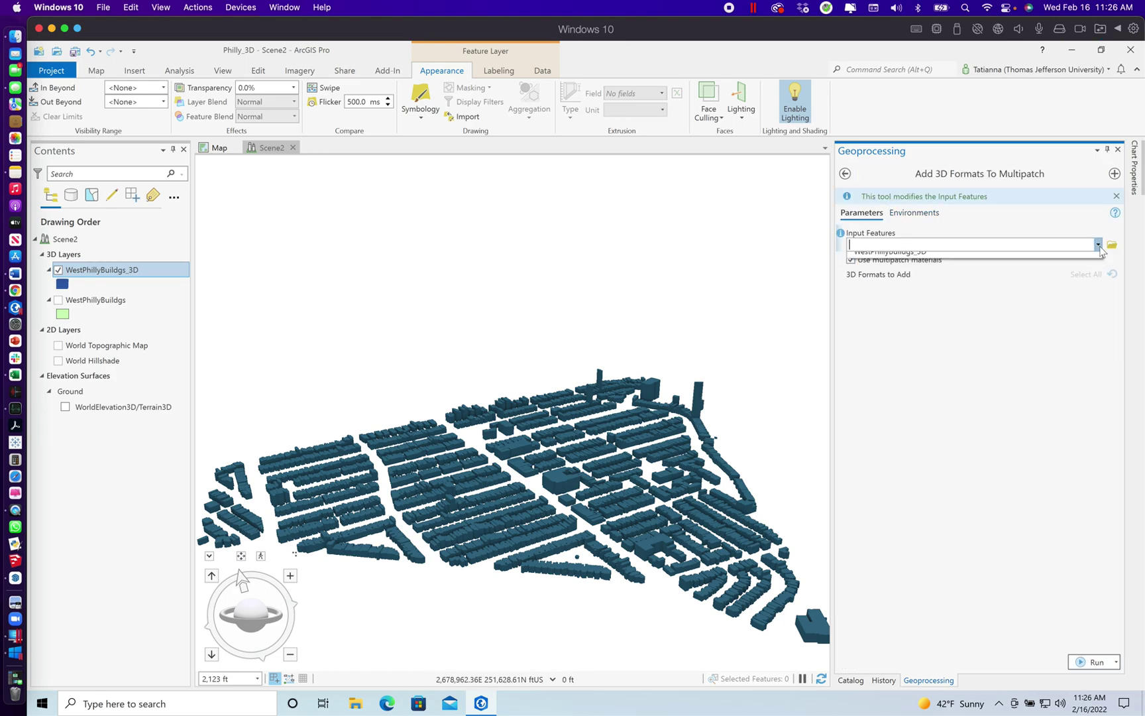
pyautogui.click(945, 255)
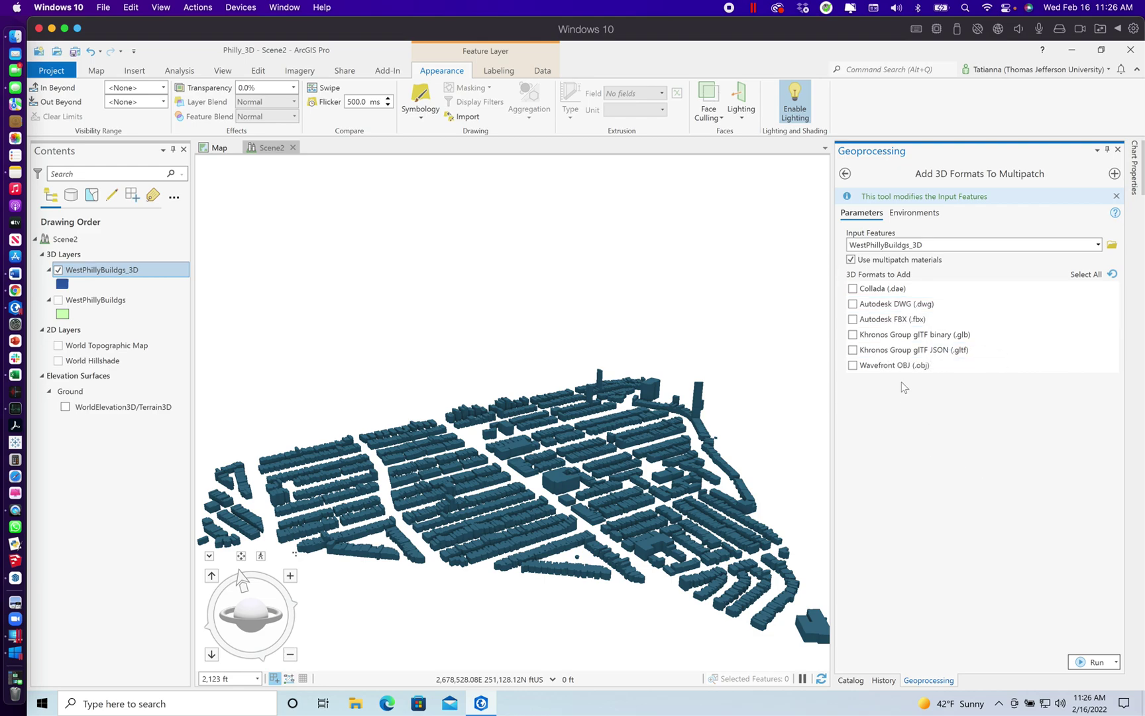
pyautogui.click(852, 304)
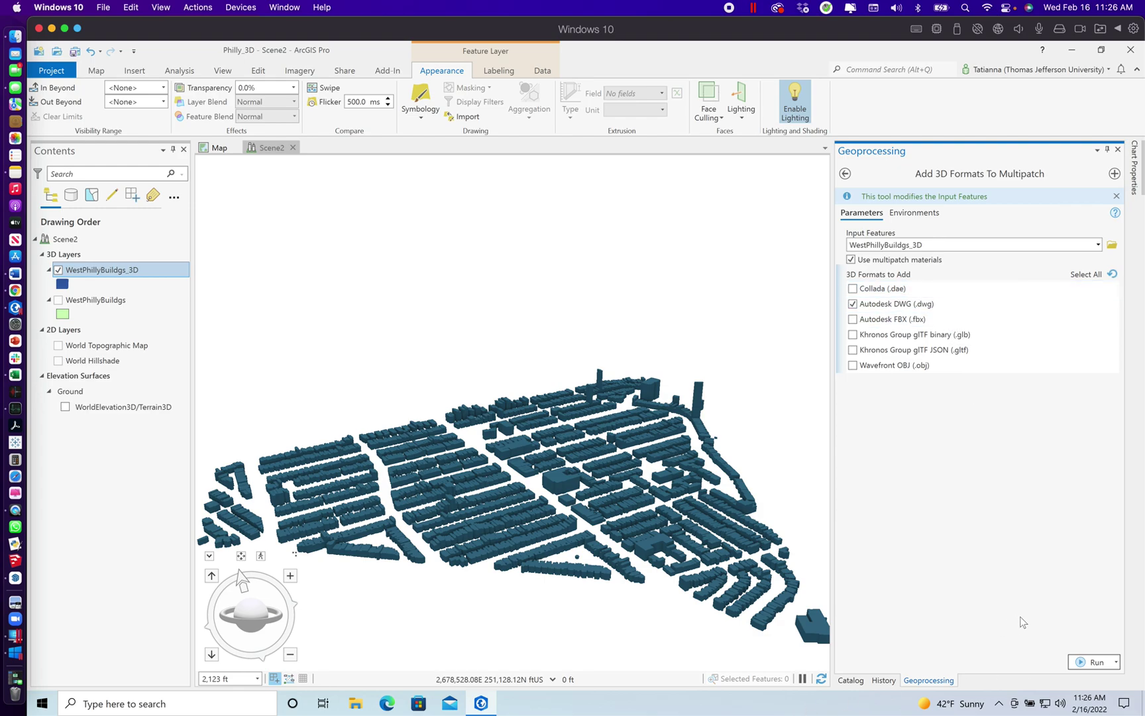
pyautogui.click(1093, 661)
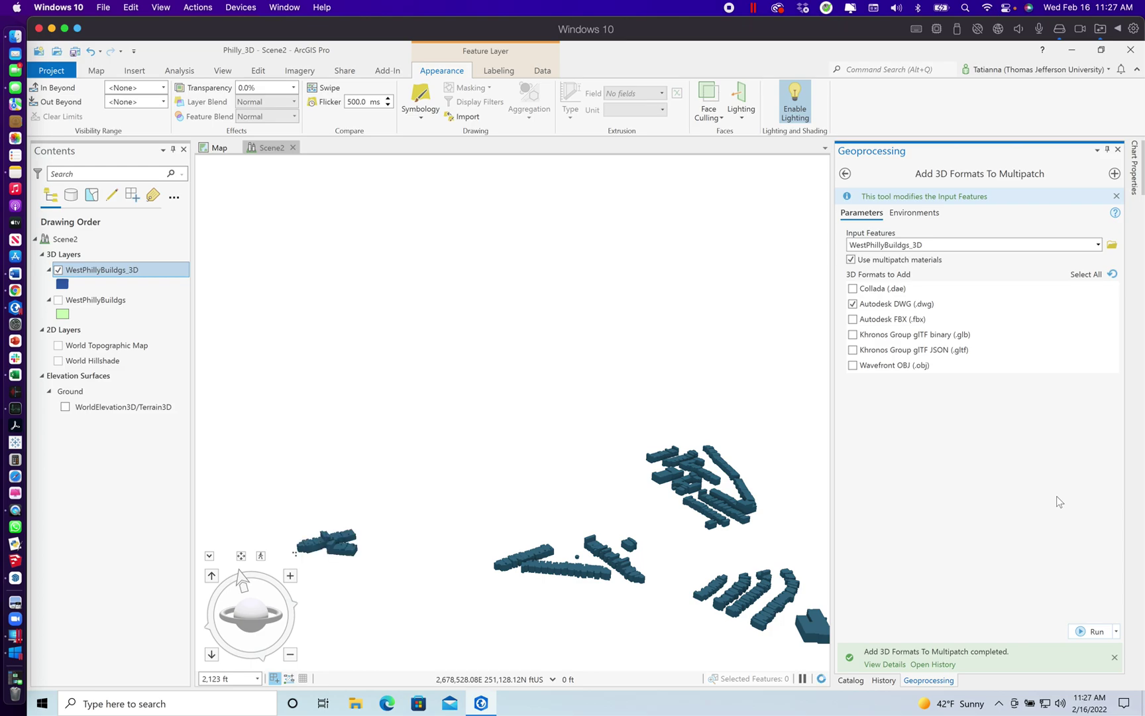
# - Open the WestPhillyBuildgs_3D layer's context menu once the tool finishes
pyautogui.click(110, 274)
# - Review the WestPhillyBuildgs_3D attribute table, then close it
pyautogui.rightClick(111, 277)
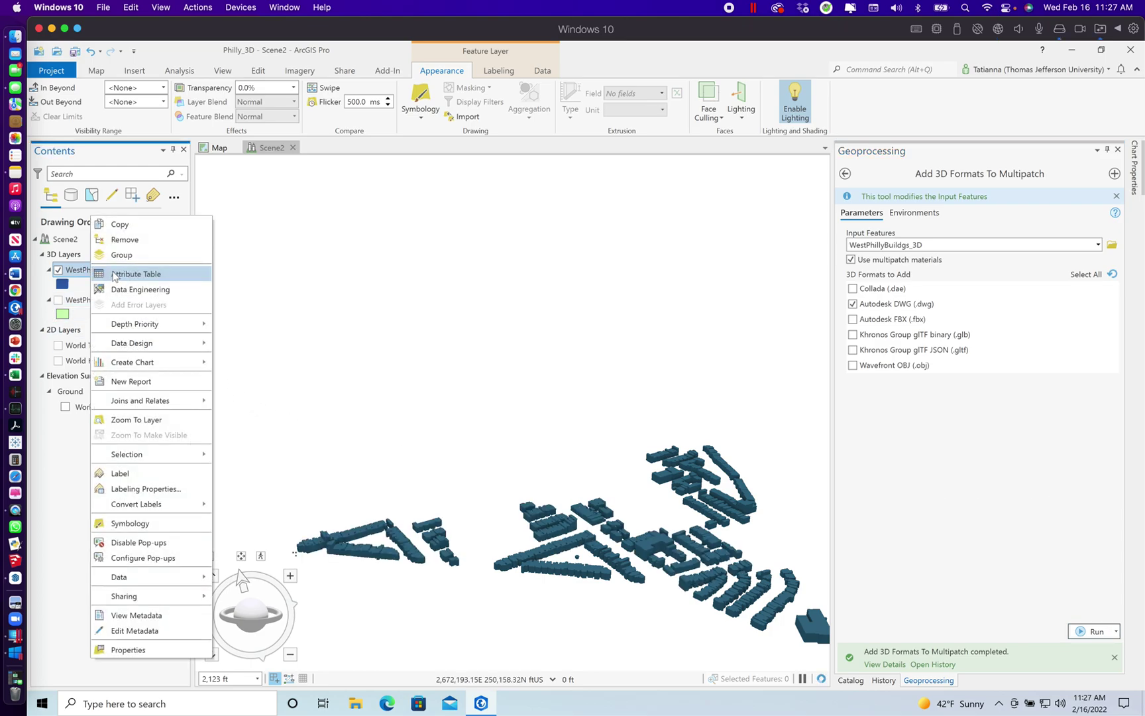
pyautogui.click(199, 200)
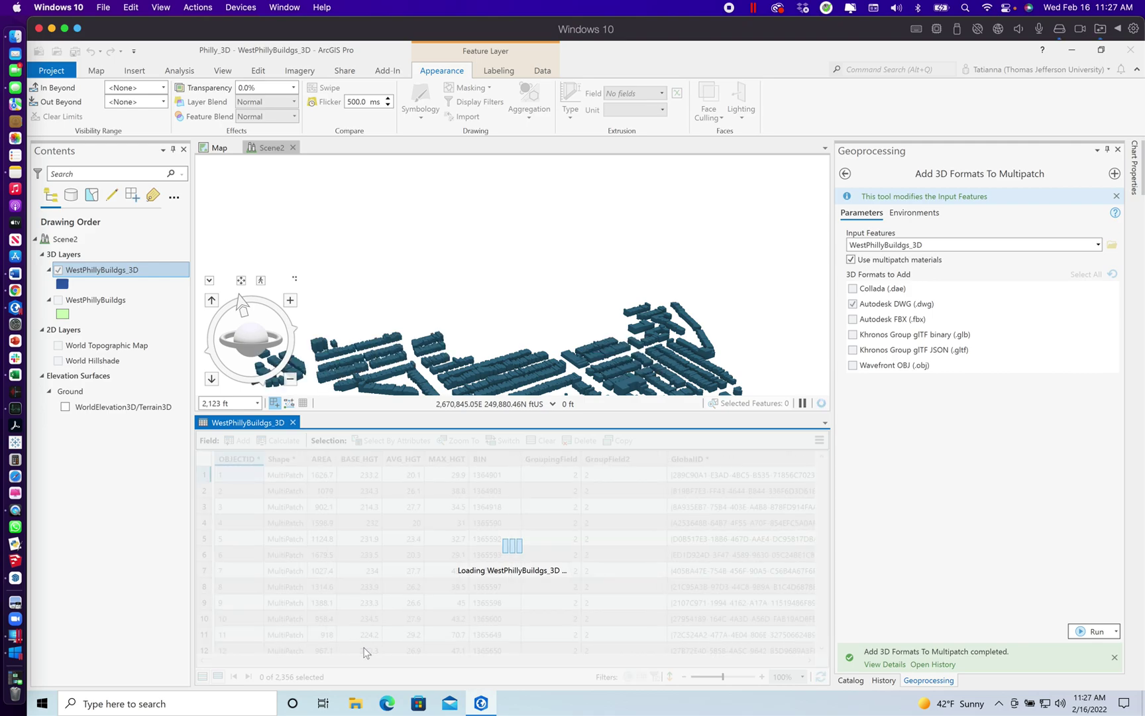
pyautogui.moveTo(322, 662); pyautogui.dragTo(348, 651)
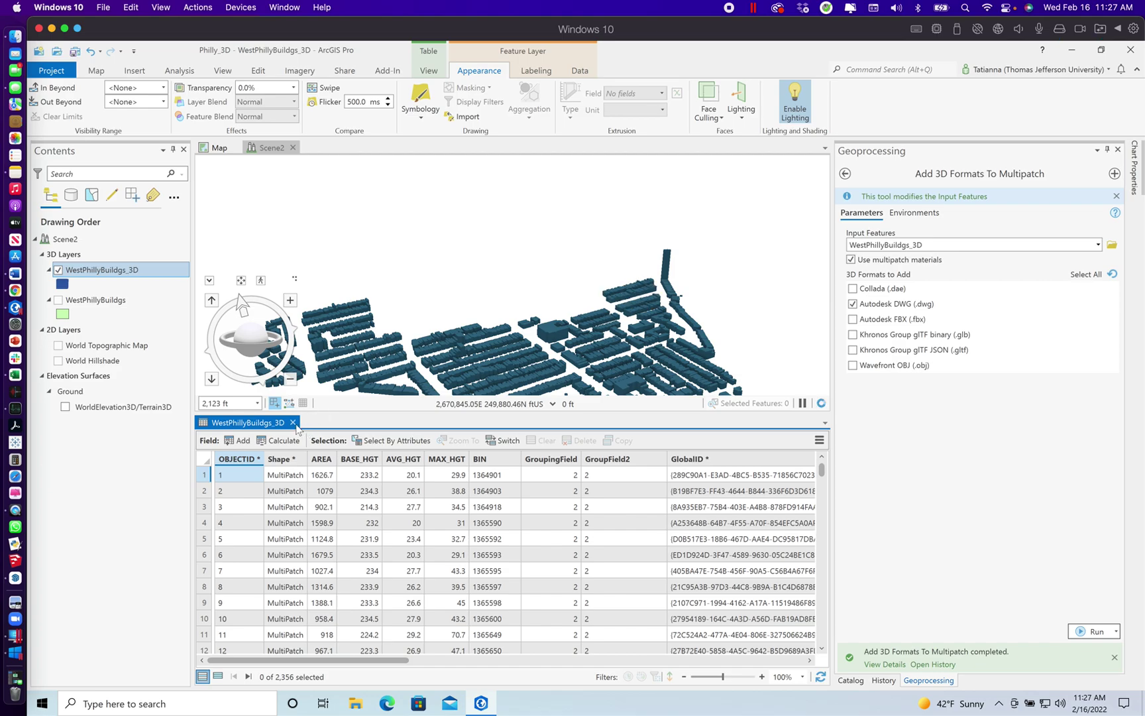
pyautogui.click(292, 422)
# - Recentre the scene, check History and Catalog, and return to the add 3d tool search results
pyautogui.moveTo(600, 611); pyautogui.dragTo(595, 543)
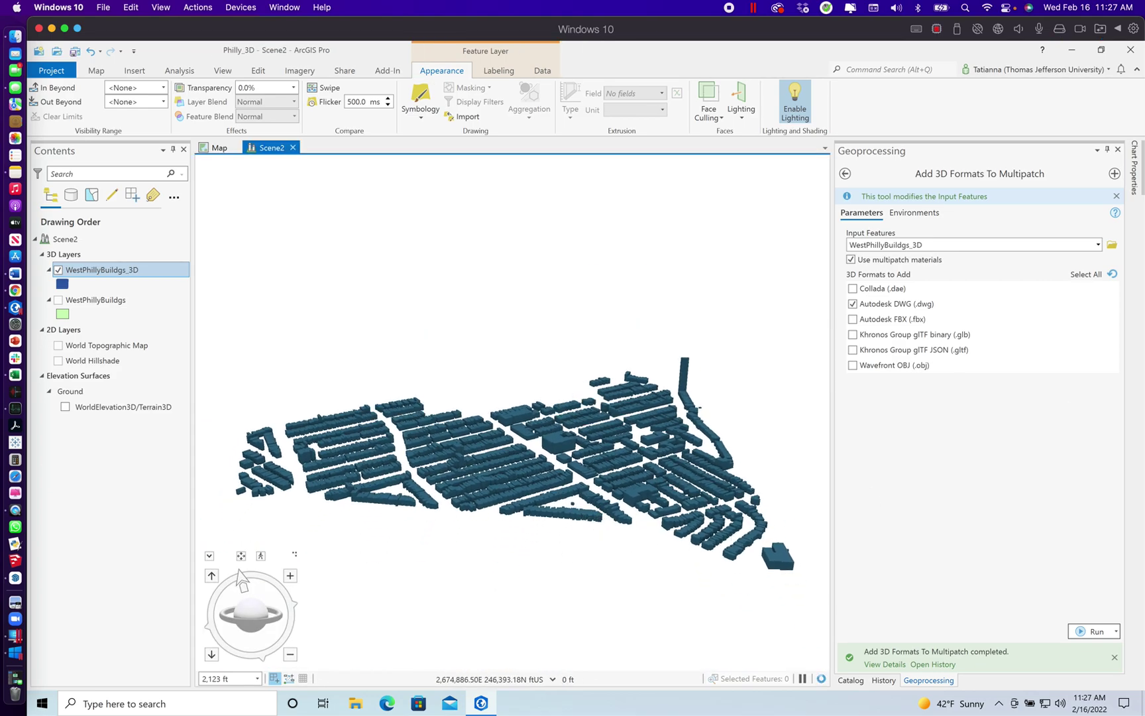
pyautogui.click(883, 680)
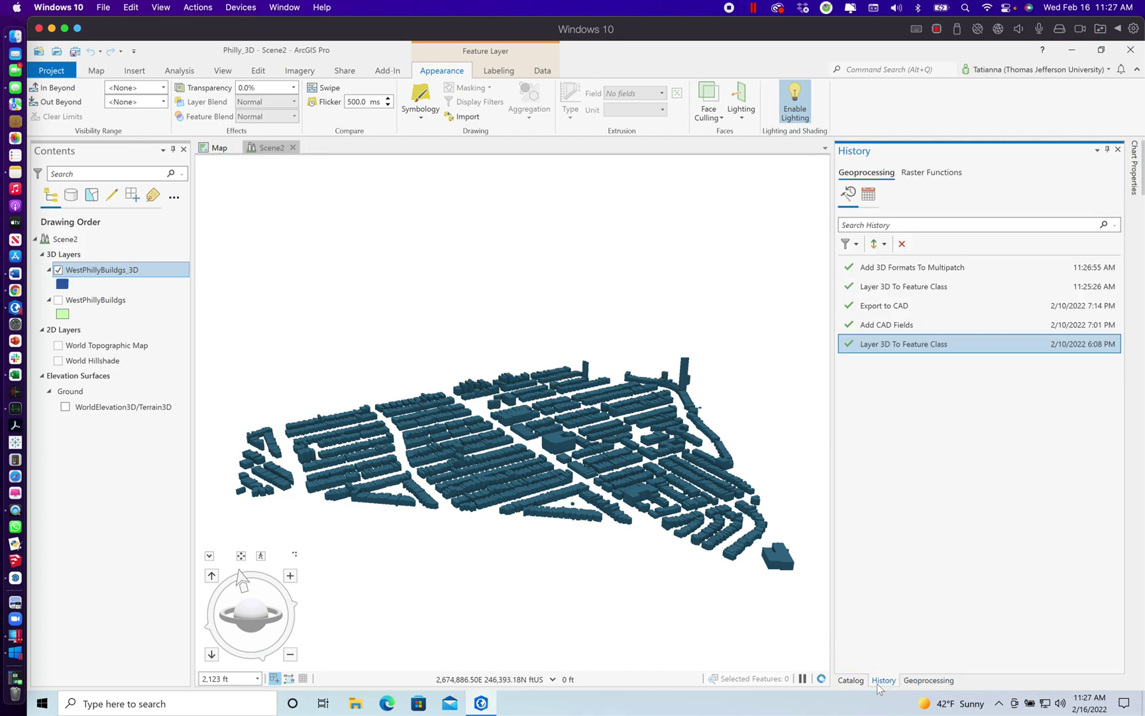
pyautogui.click(851, 680)
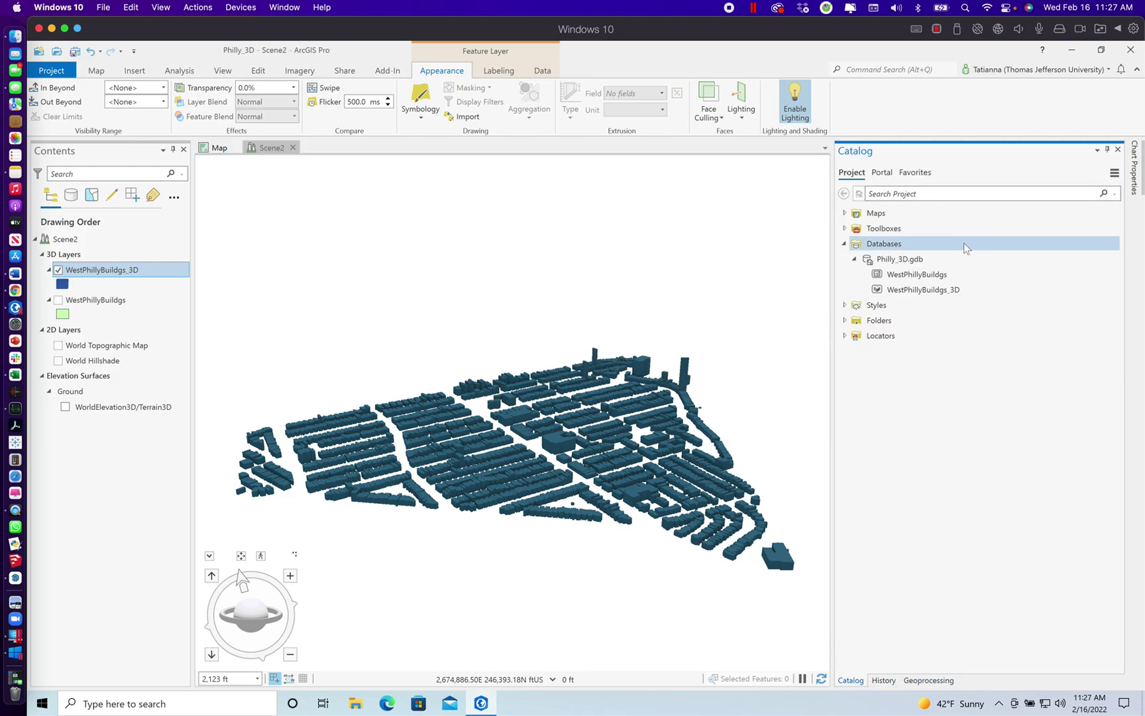
pyautogui.click(927, 680)
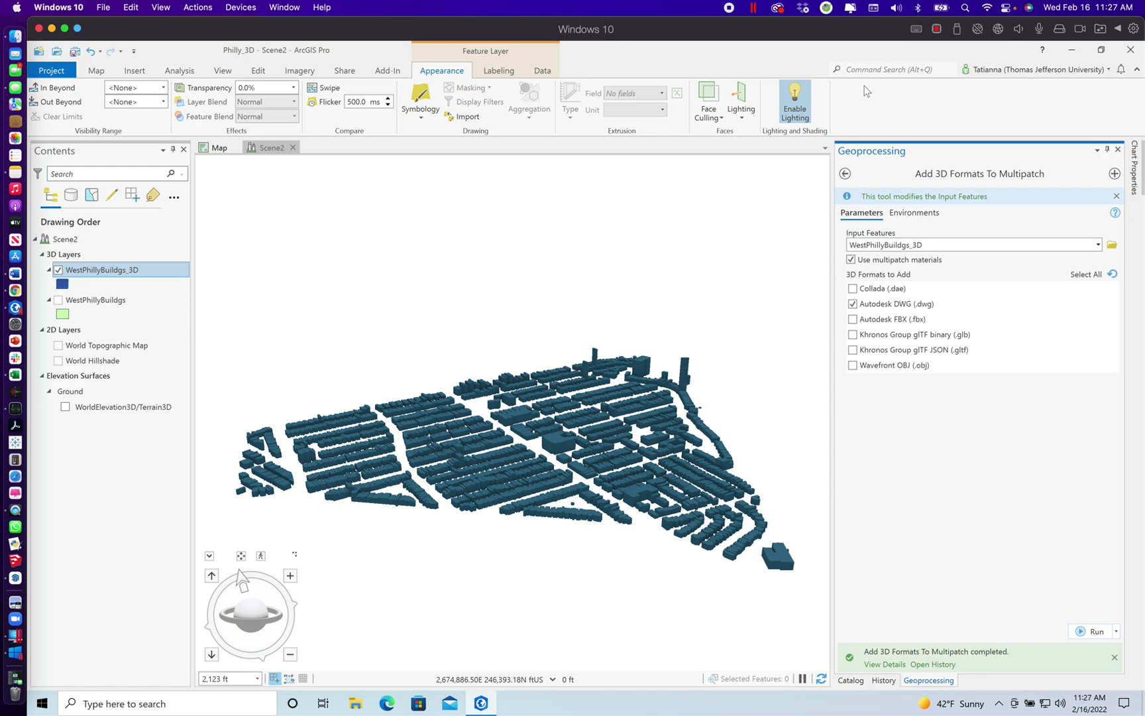
pyautogui.click(845, 174)
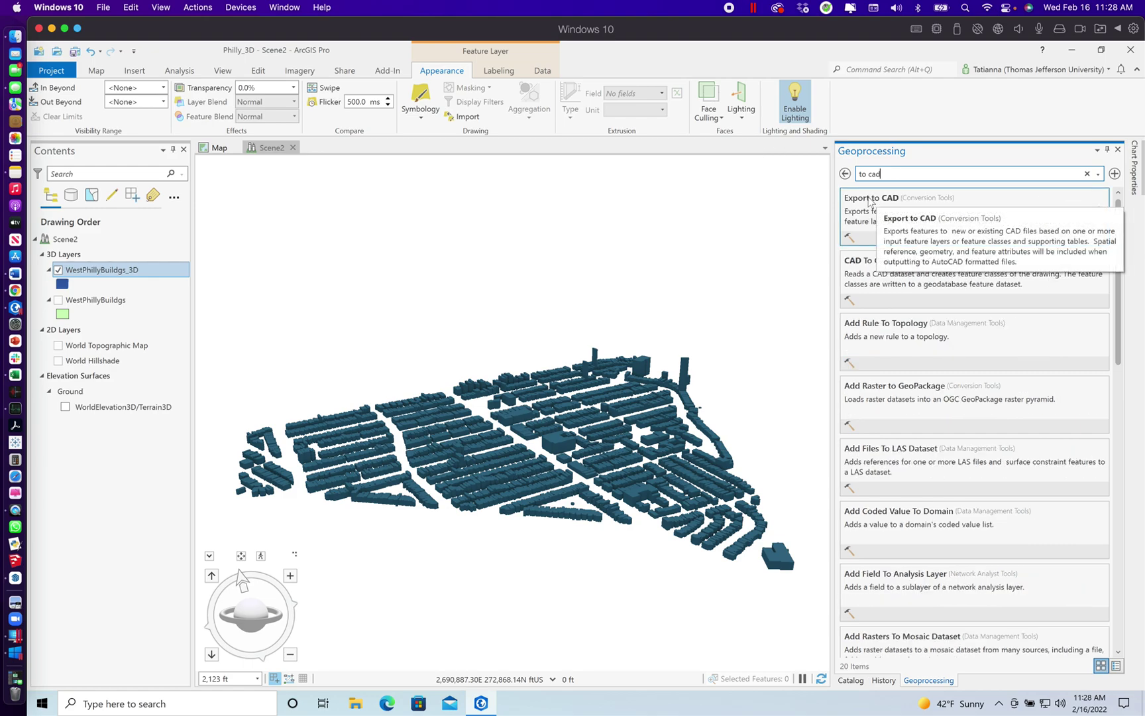
# - Set Export to CAD to export WestPhillyBuildgs_3D as DWG version 2018
pyautogui.click(888, 209)
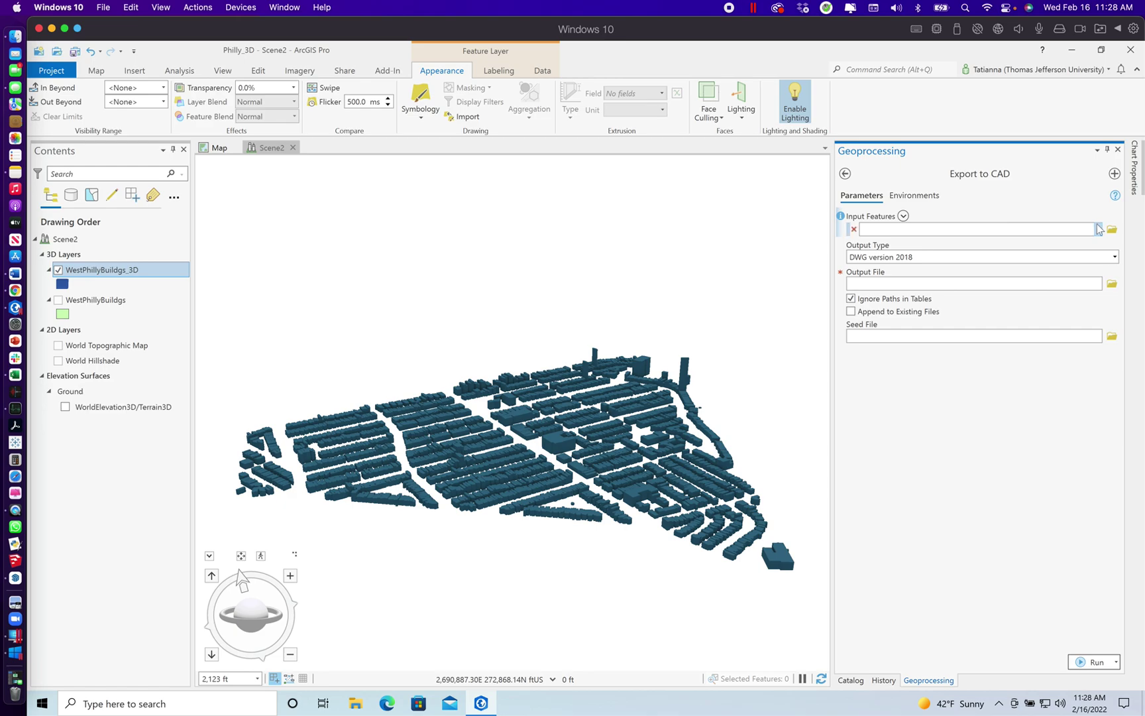
pyautogui.click(1098, 229)
pyautogui.click(981, 246)
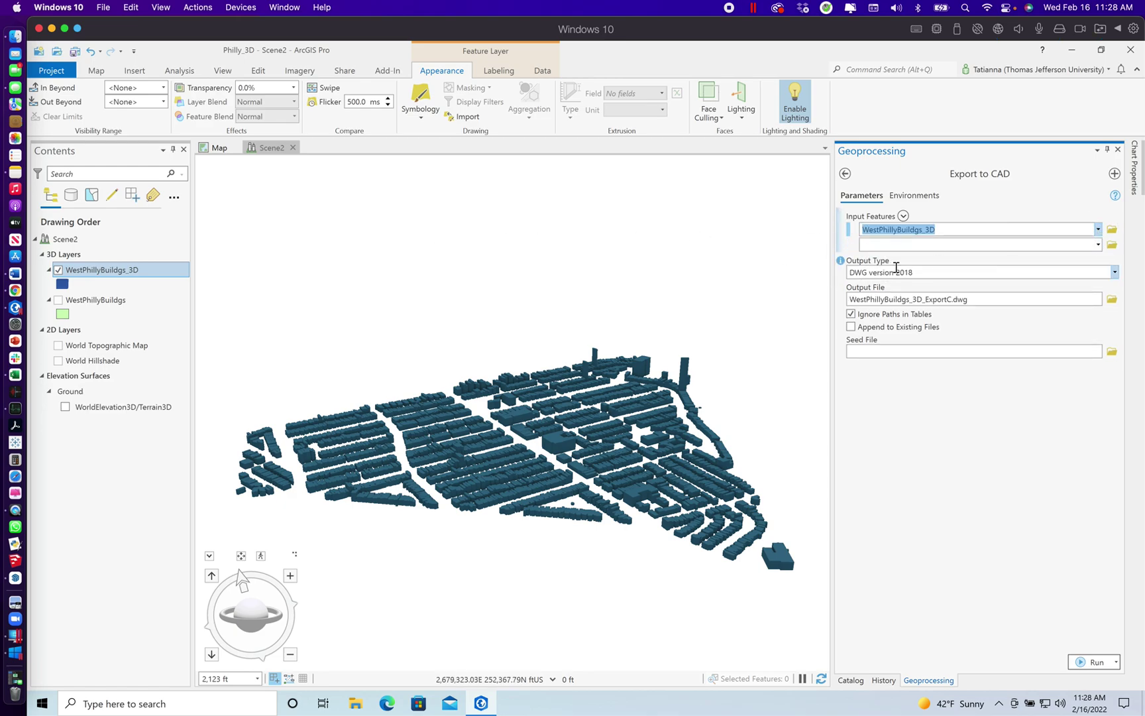
pyautogui.click(1114, 272)
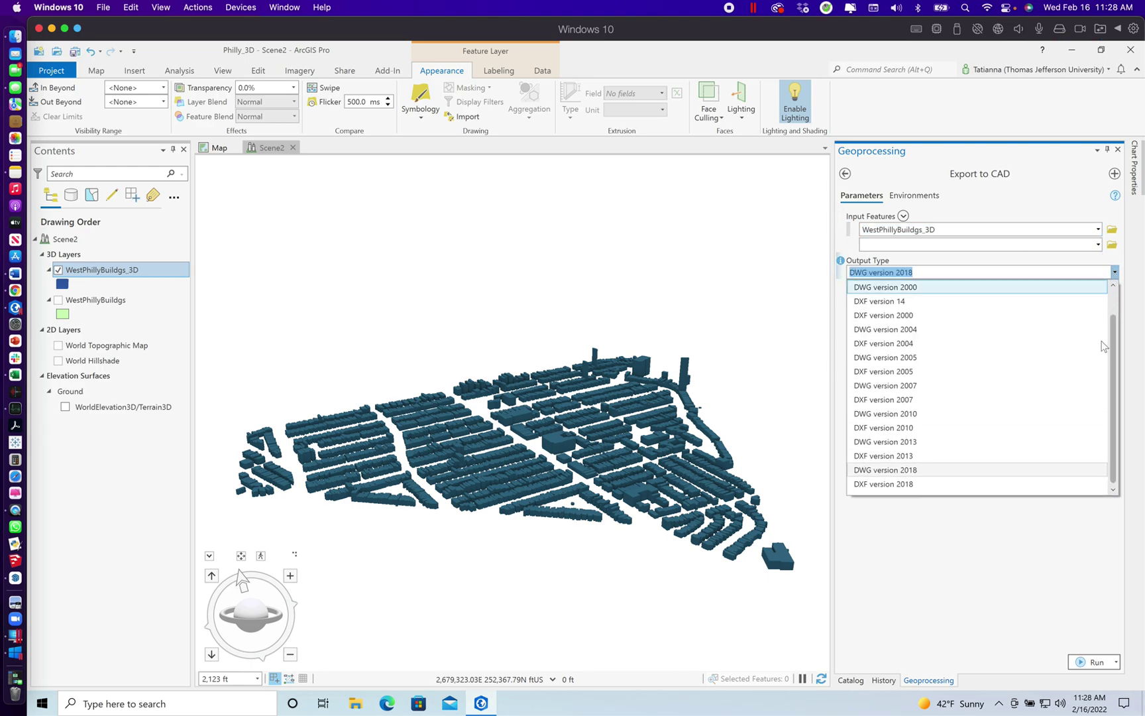
pyautogui.moveTo(1114, 335); pyautogui.dragTo(1114, 297)
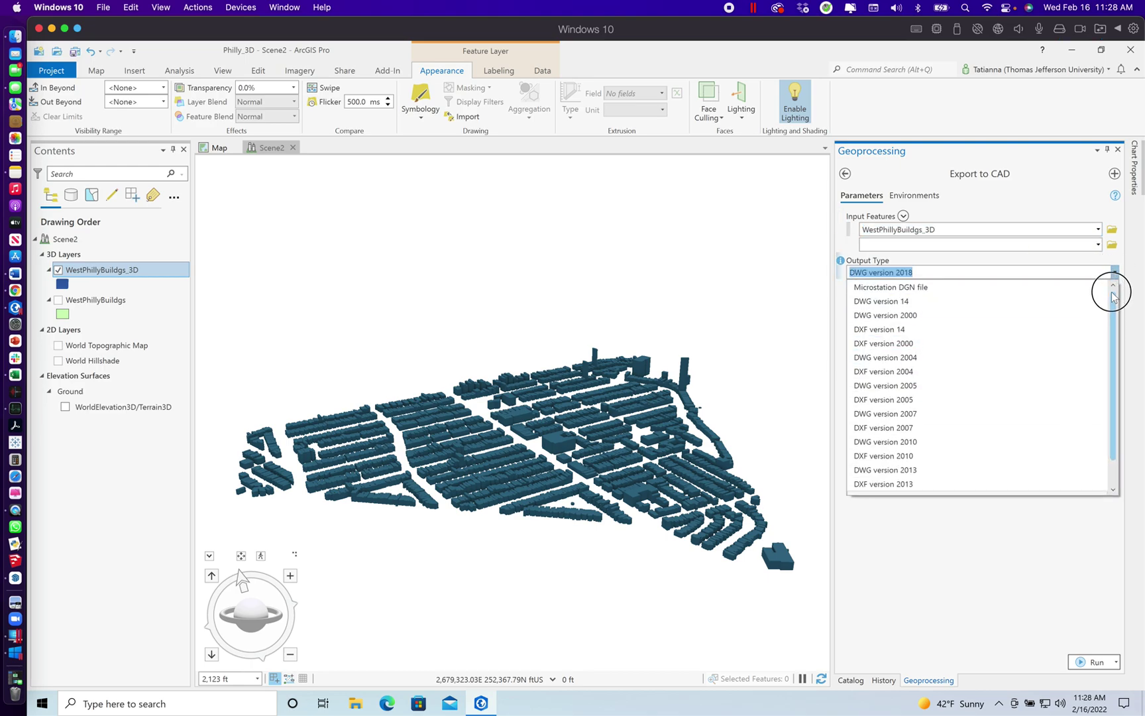
pyautogui.click(949, 608)
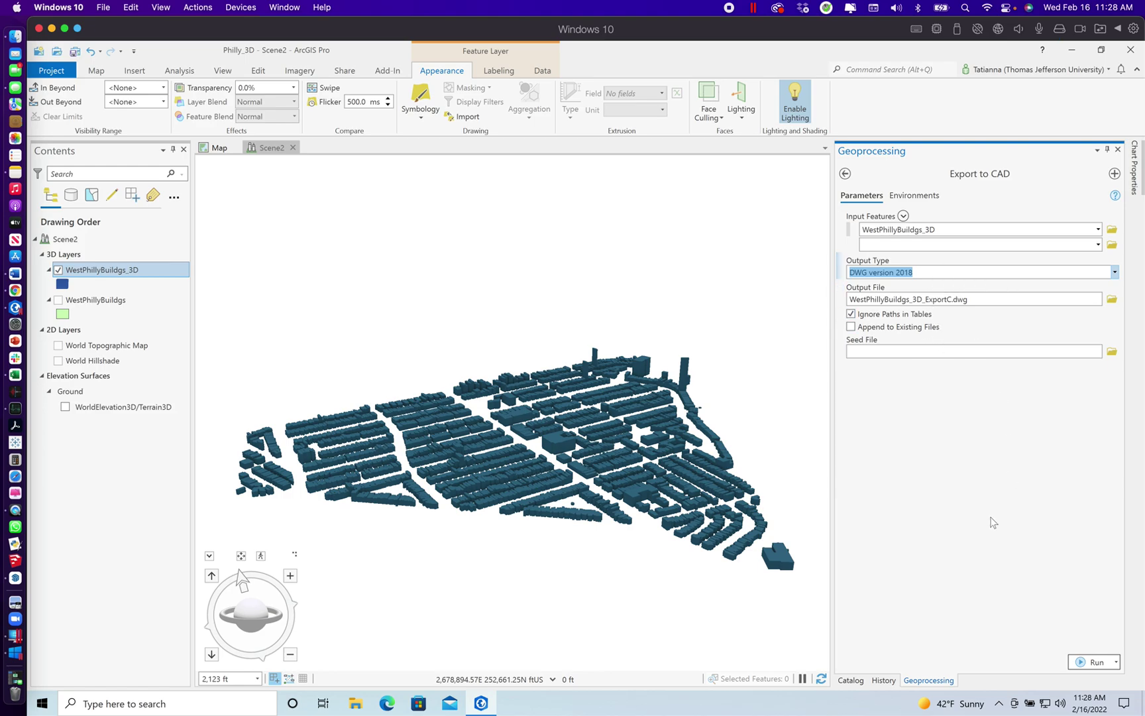
# - Check the output file location, keeping WestPhillyBuildgs_3D_ExportC.dwg unchanged
pyautogui.click(991, 523)
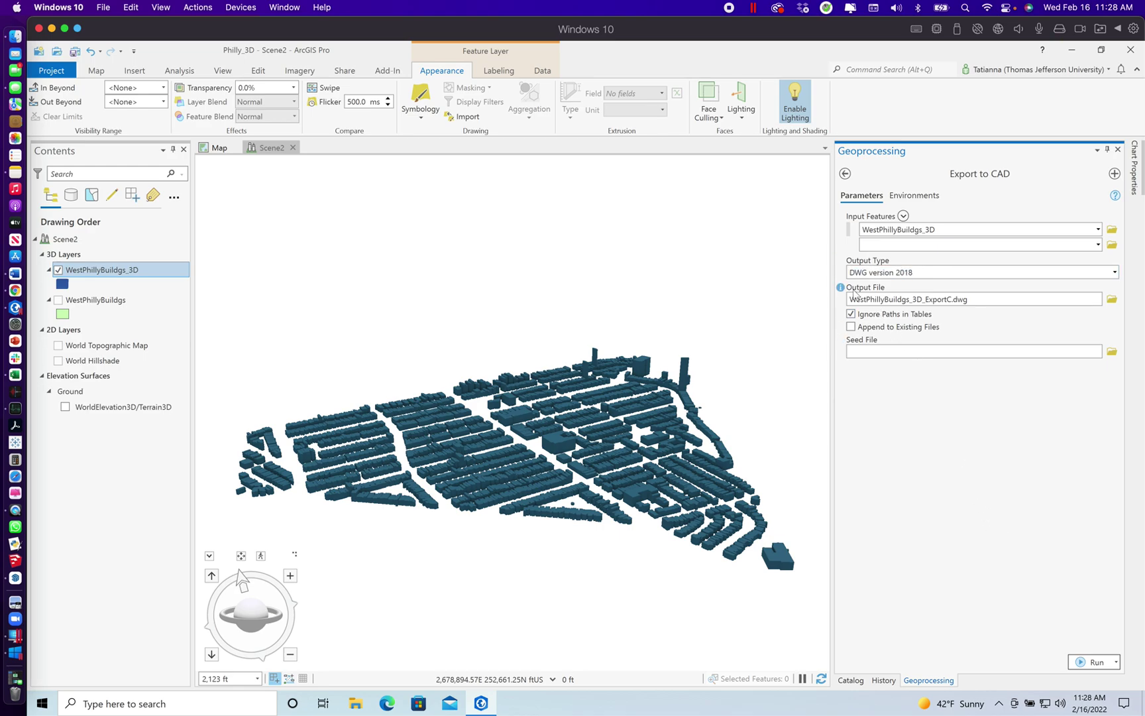
pyautogui.click(1110, 302)
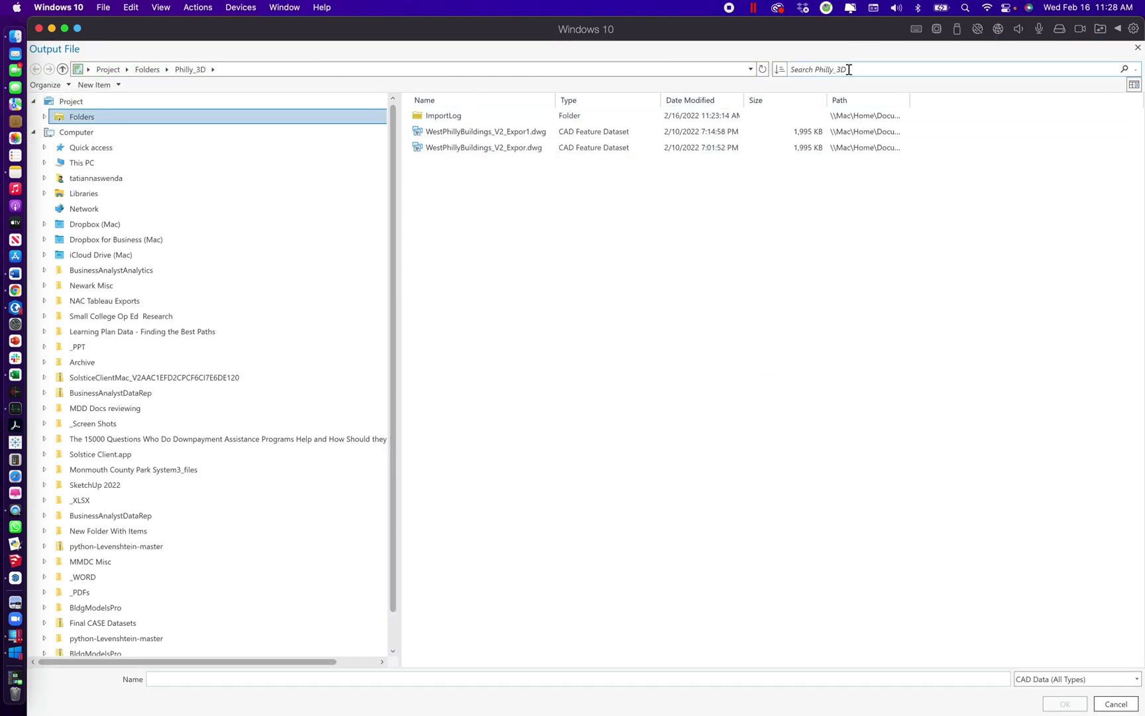
pyautogui.click(1136, 51)
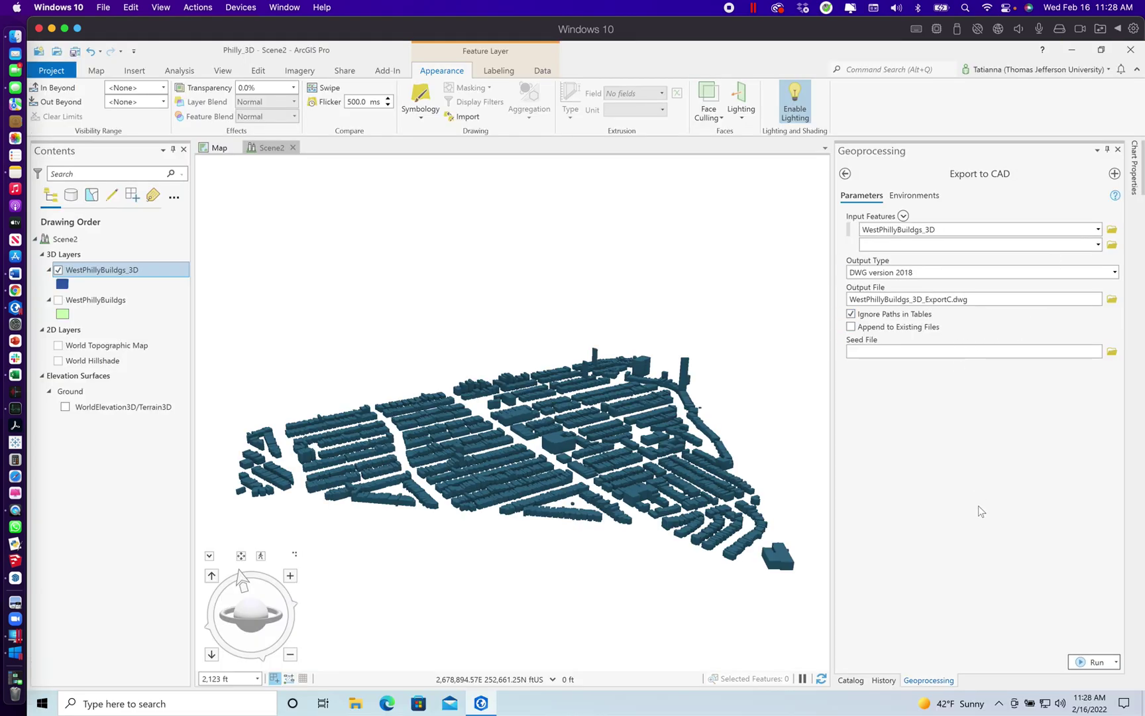
# - Run Export to CAD to produce WestPhillyBuildgs_3D_ExportC.dwg, then minimize ArcGIS Pro
pyautogui.click(1093, 662)
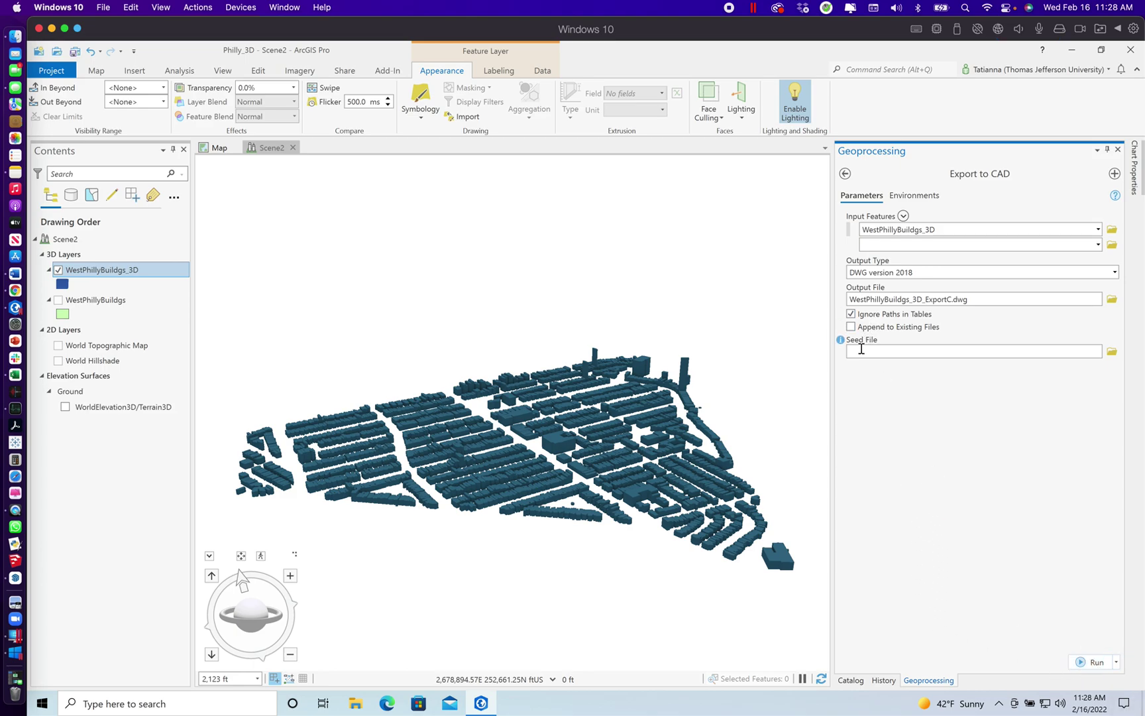
pyautogui.click(1092, 662)
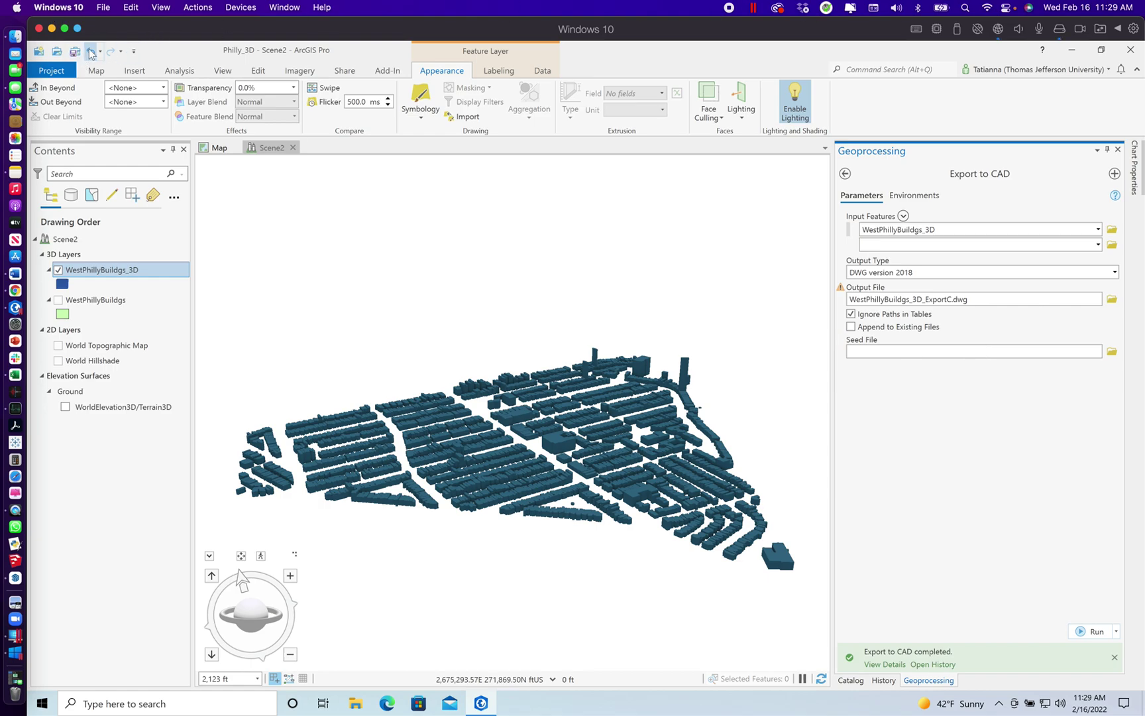
pyautogui.rightClick(57, 50)
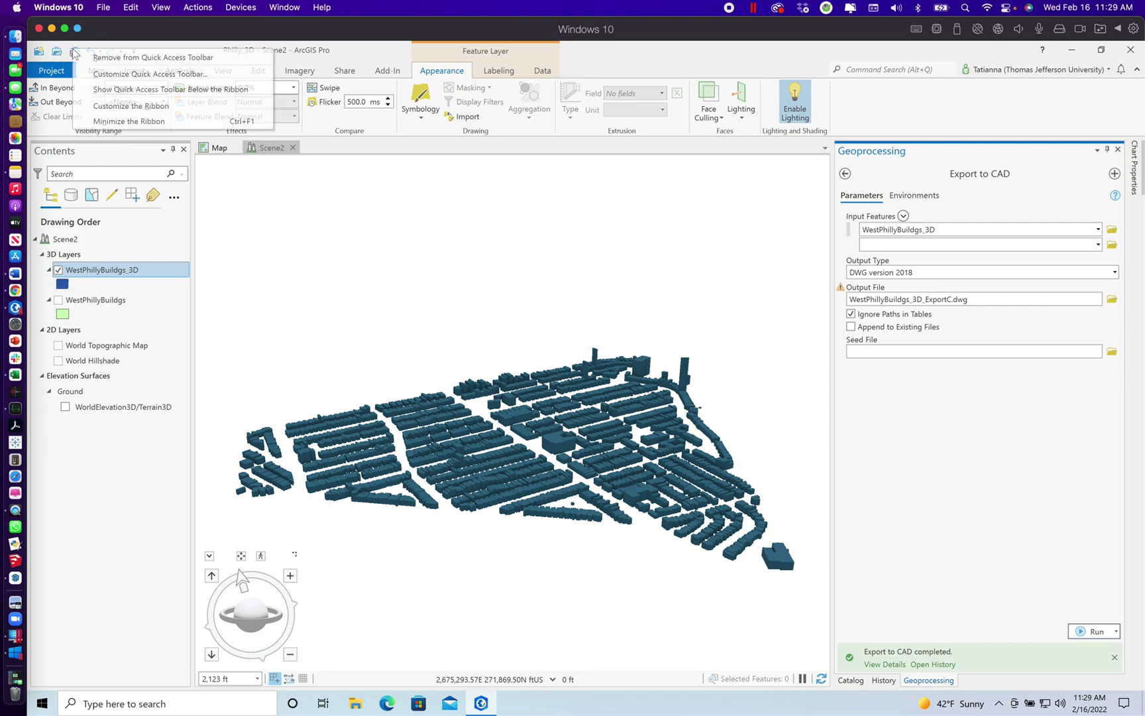
pyautogui.click(938, 61)
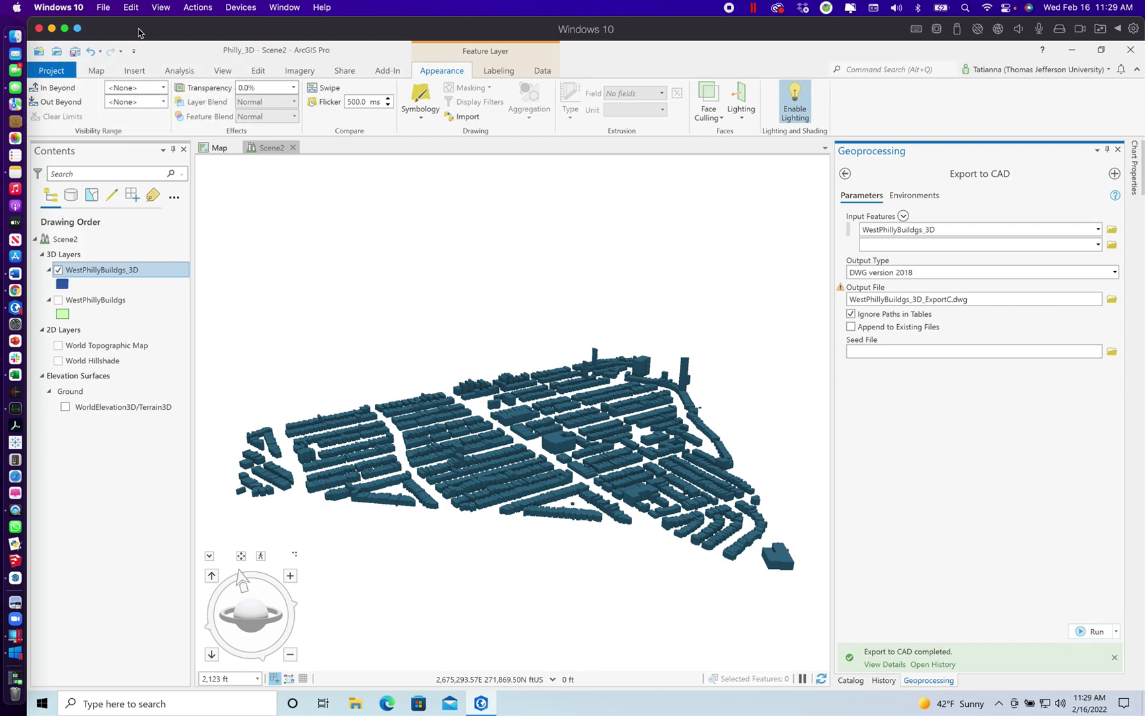
pyautogui.click(53, 29)
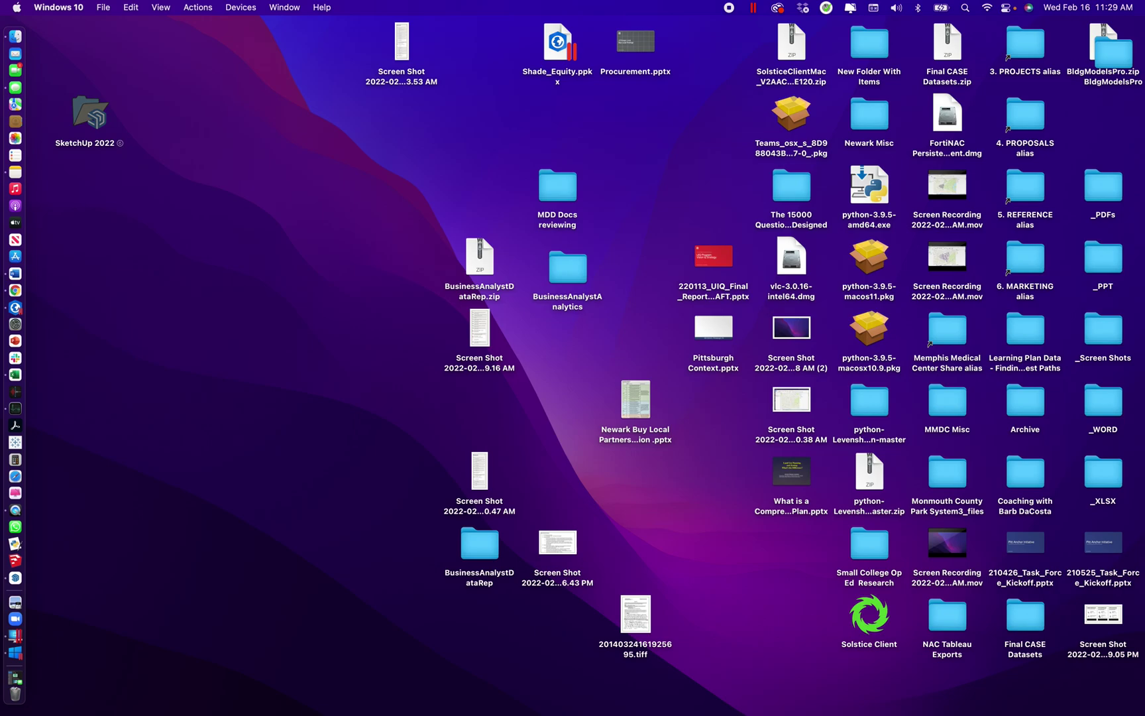
# - In an enlarged Finder, open Documents > ArcGIS > Projects > Philly_3D sorted by date and select WestPhillyBuildgs_3D_ExportC.dwg
pyautogui.click(9, 38)
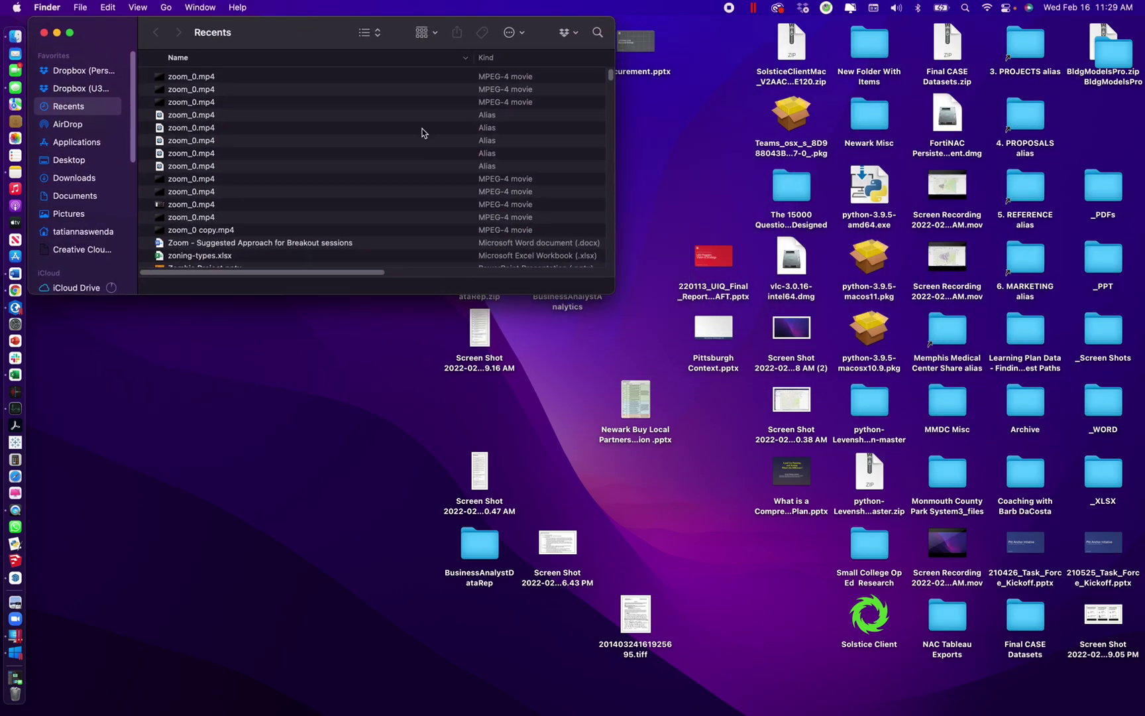
pyautogui.moveTo(617, 292); pyautogui.dragTo(1115, 704)
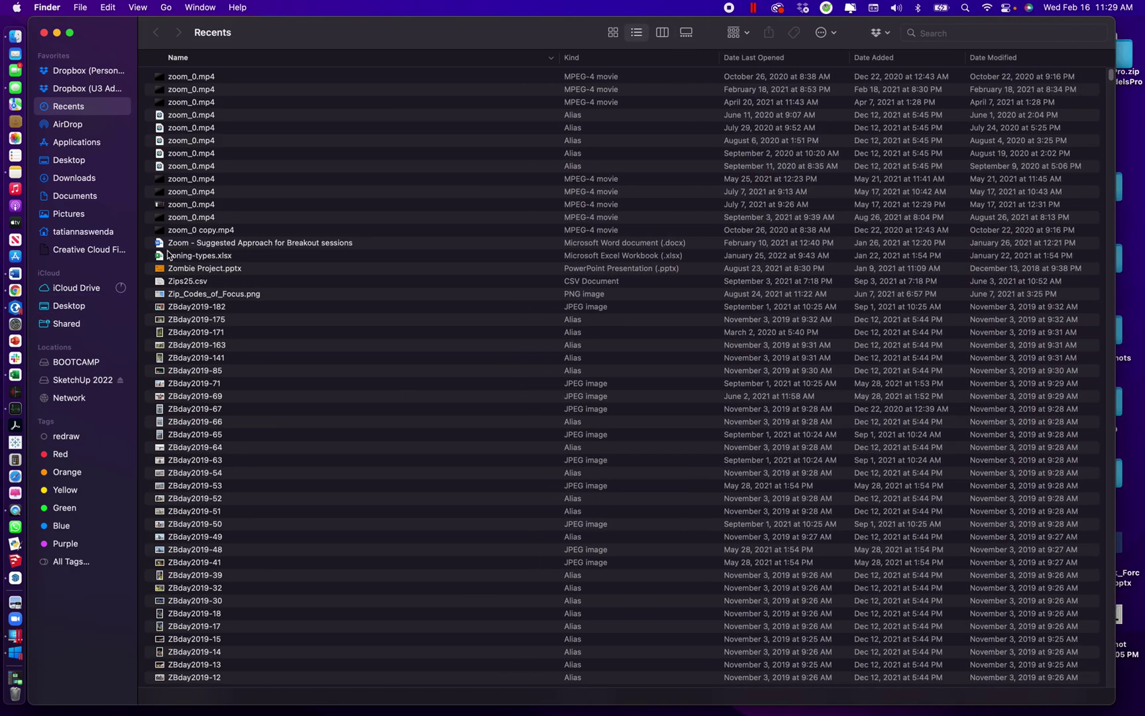
pyautogui.click(64, 198)
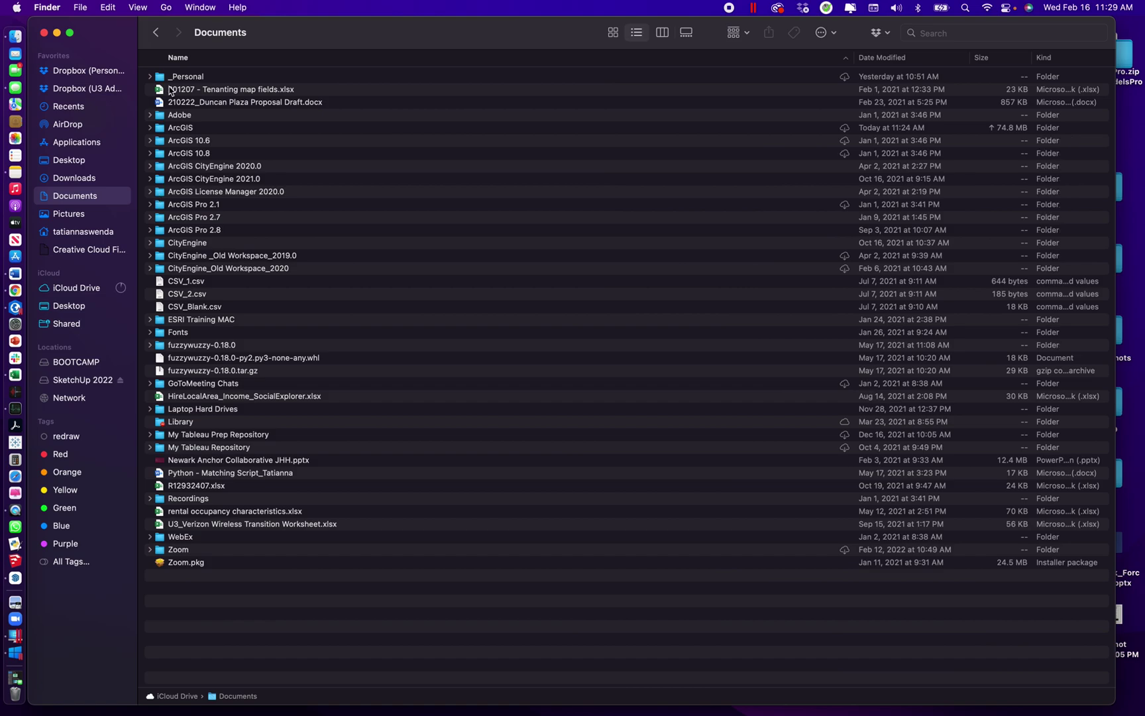
pyautogui.click(188, 135)
pyautogui.doubleClick(184, 135)
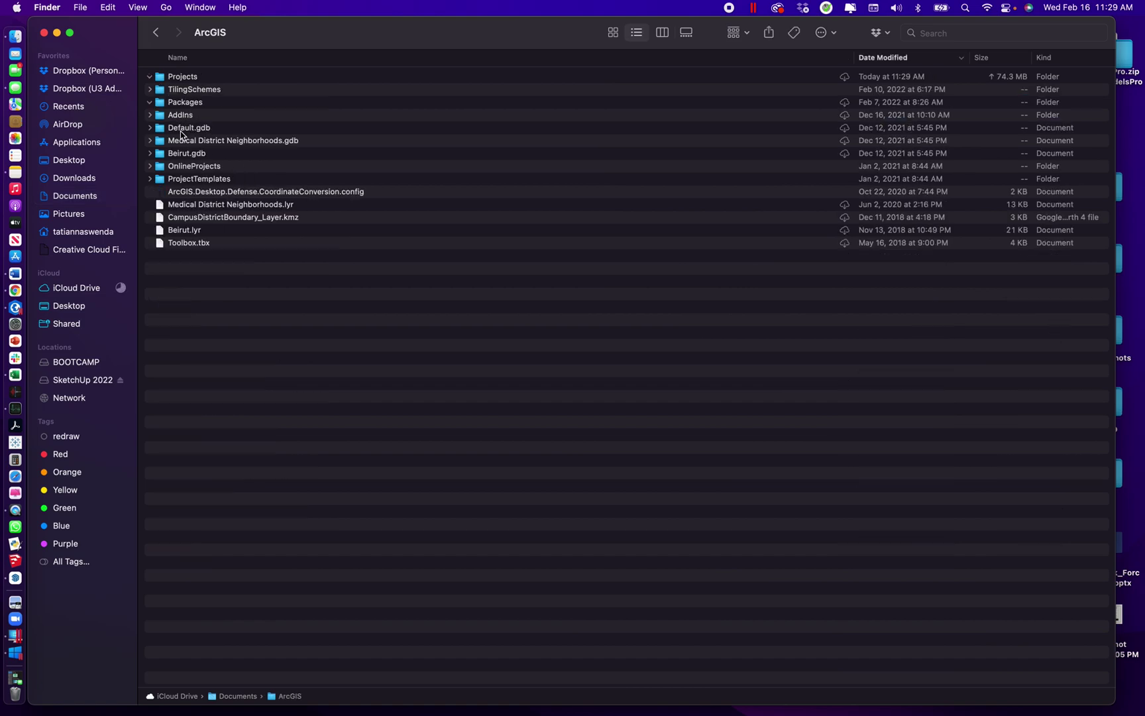
pyautogui.click(181, 78)
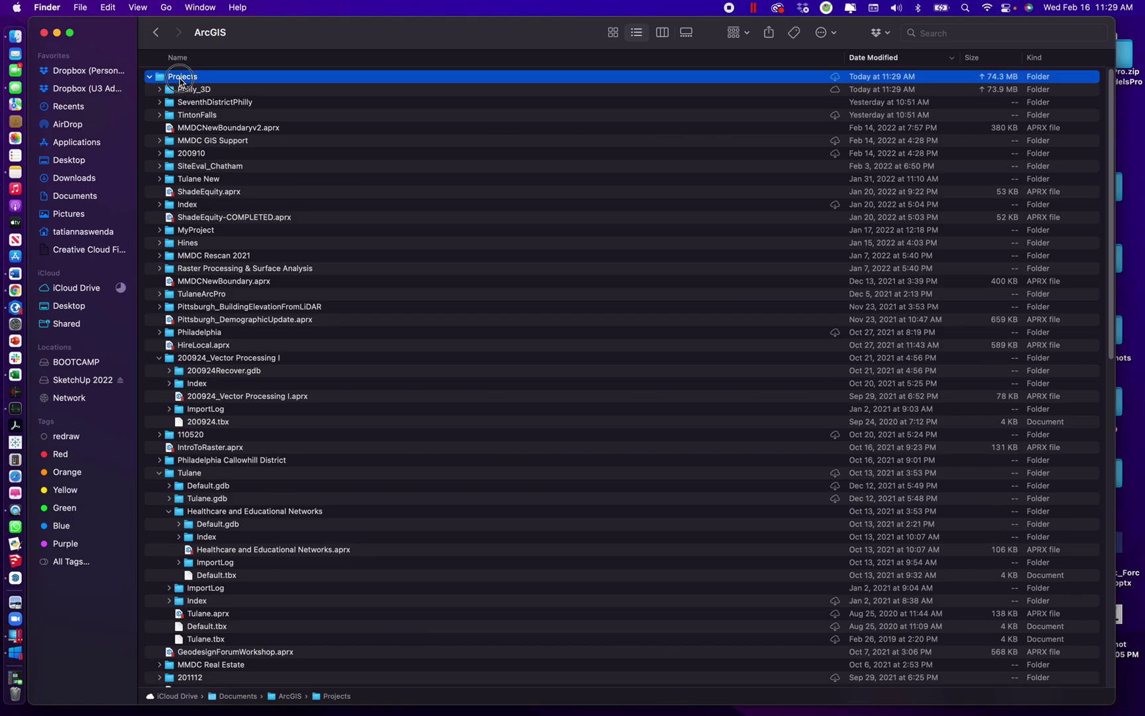
pyautogui.doubleClick(181, 77)
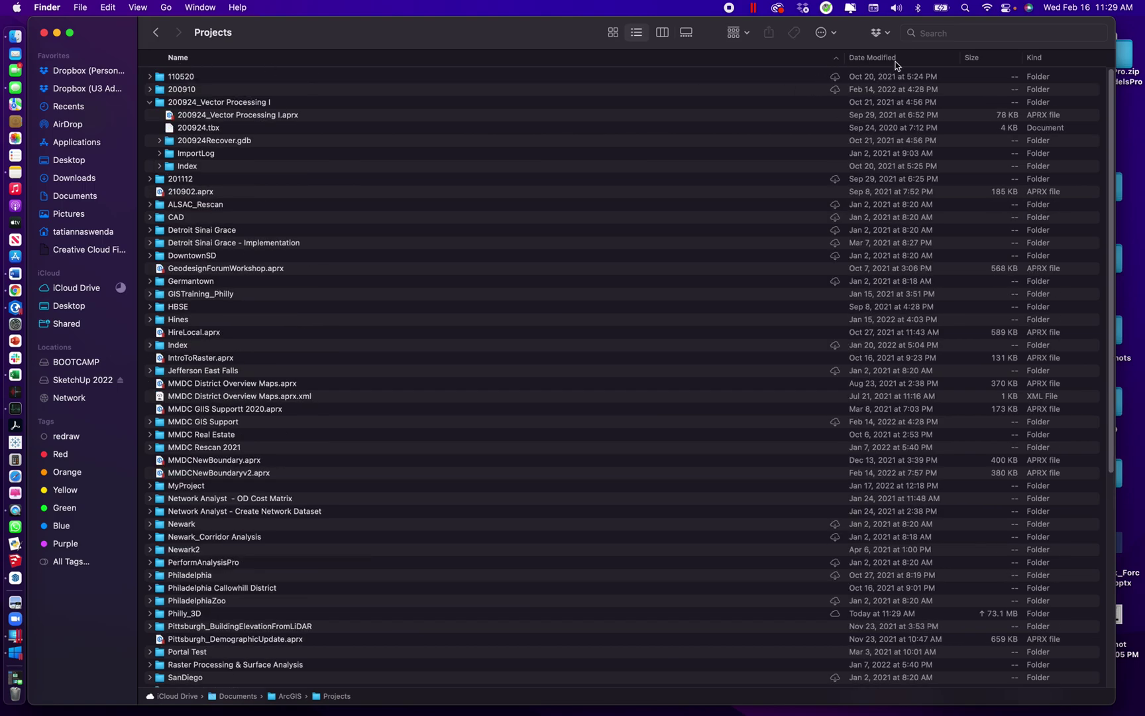
pyautogui.doubleClick(186, 77)
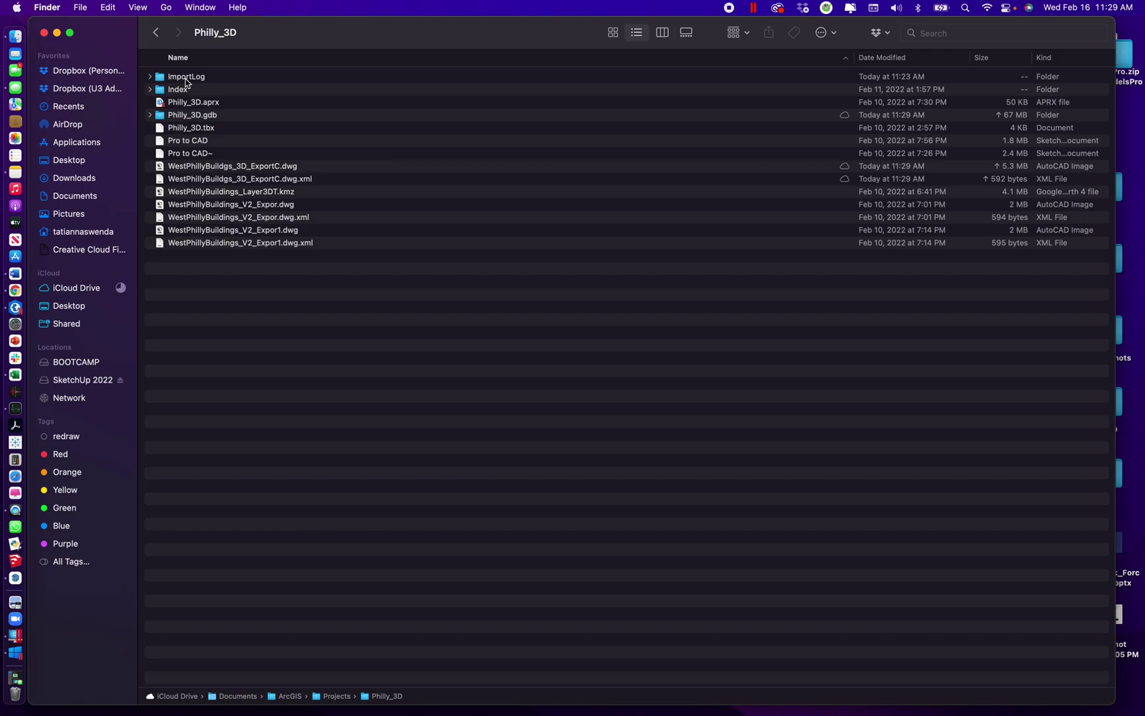
pyautogui.click(908, 58)
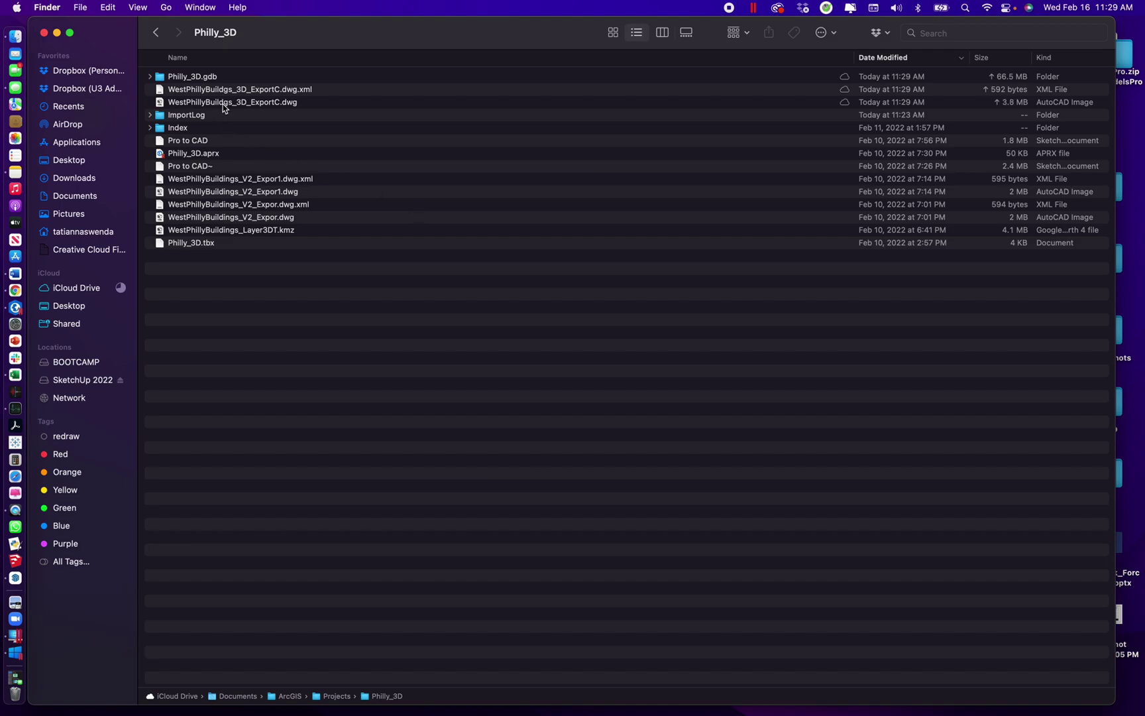
pyautogui.click(197, 104)
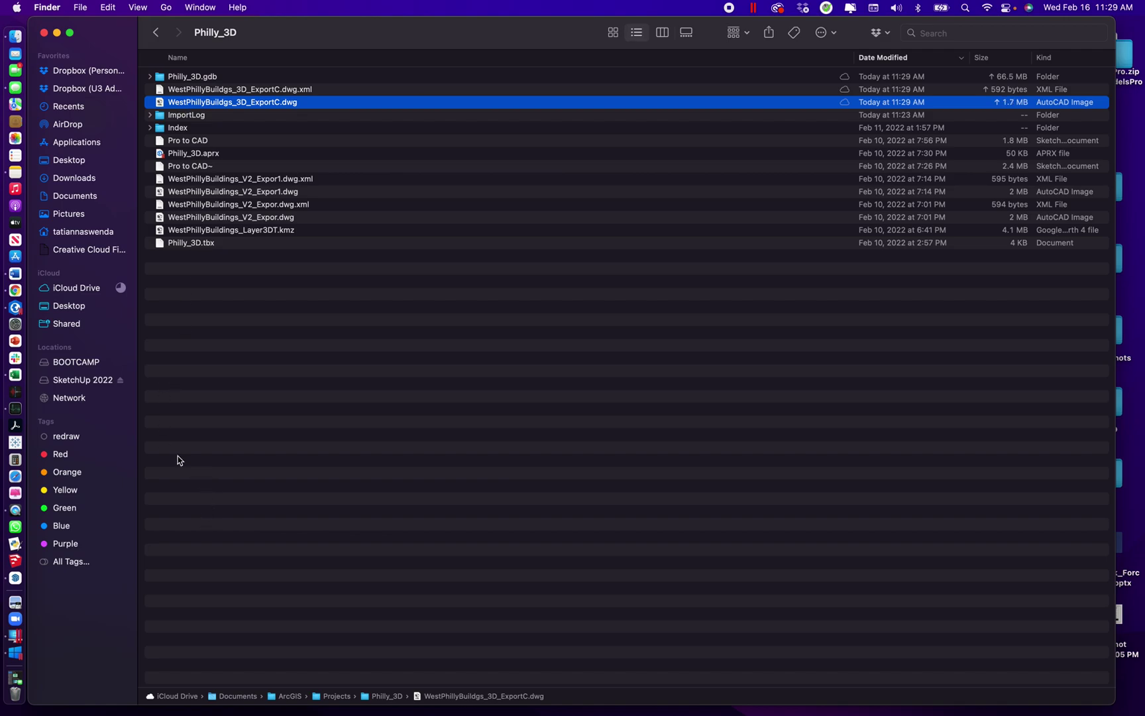
# - Quit and relaunch SketchUp, starting a new model from the Architectural Inches template
pyautogui.click(18, 580)
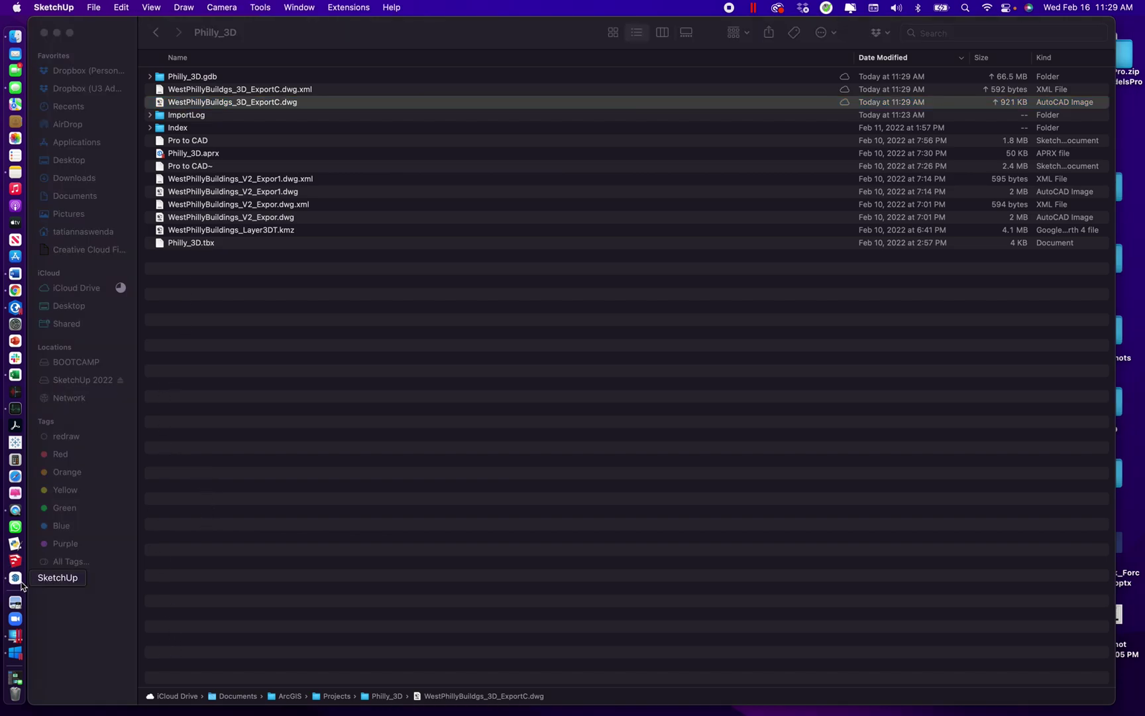
pyautogui.rightClick(14, 580)
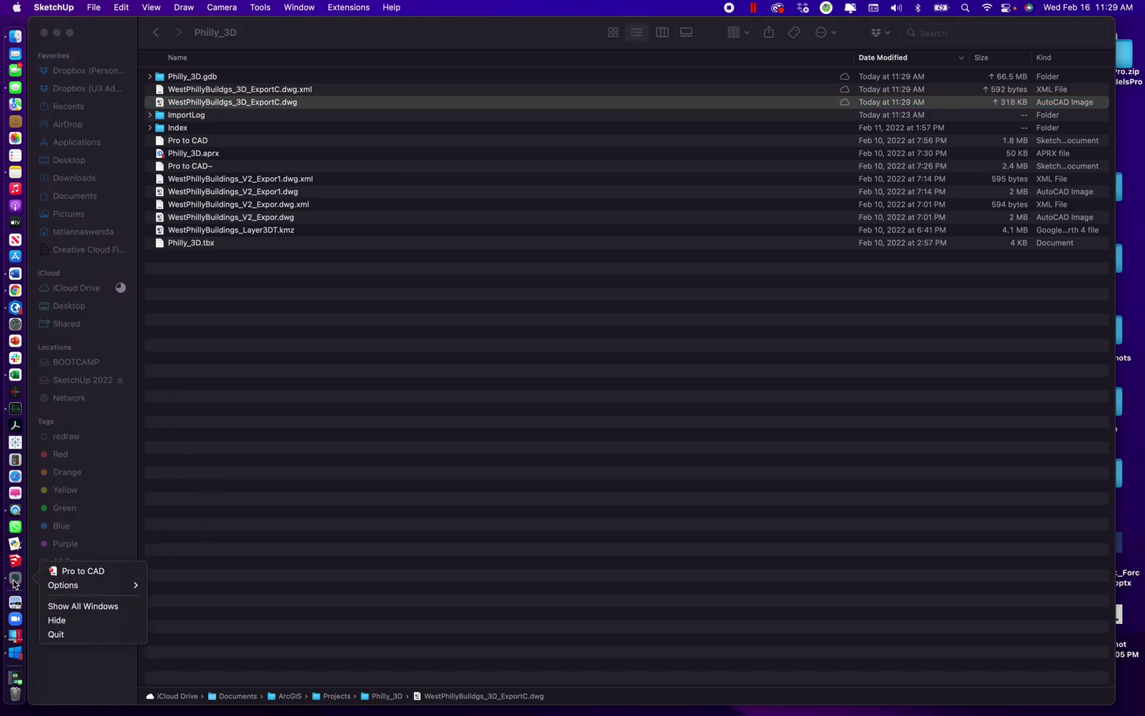
pyautogui.click(102, 637)
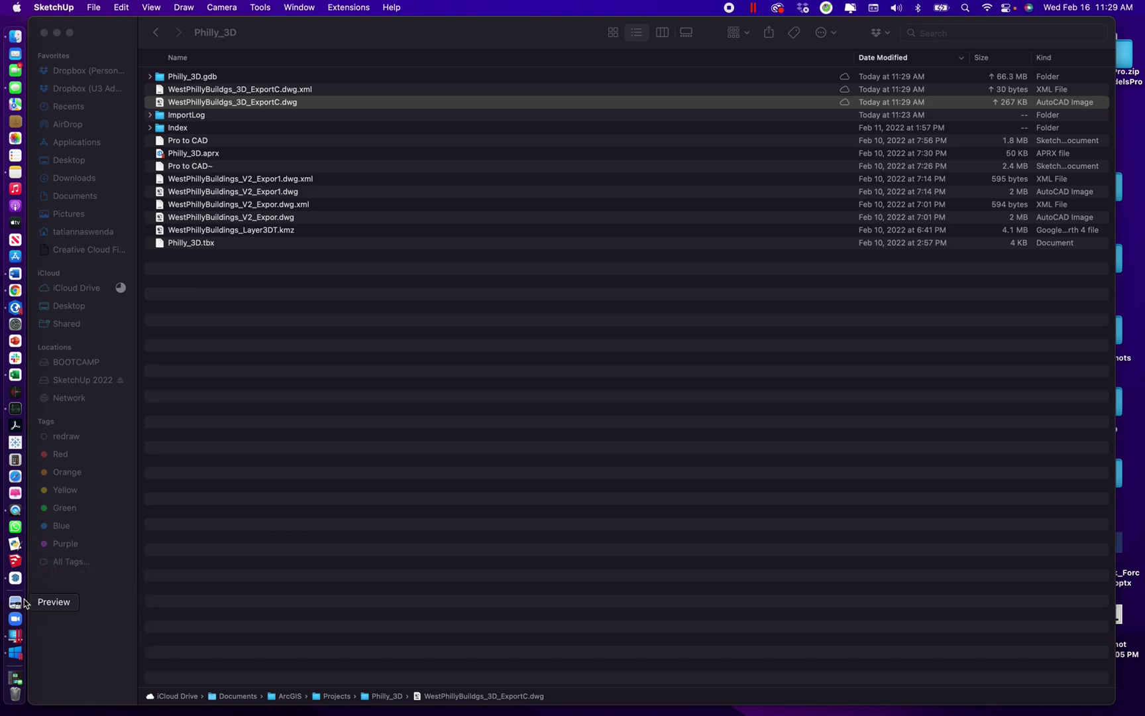
pyautogui.rightClick(16, 580)
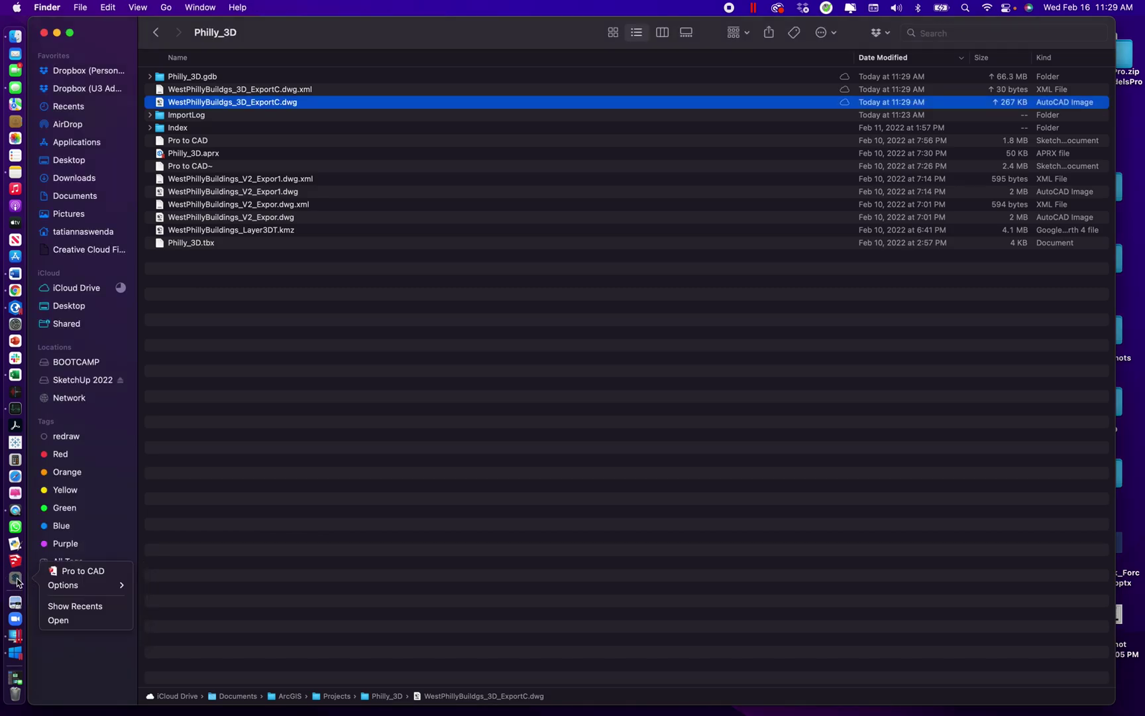
pyautogui.click(16, 581)
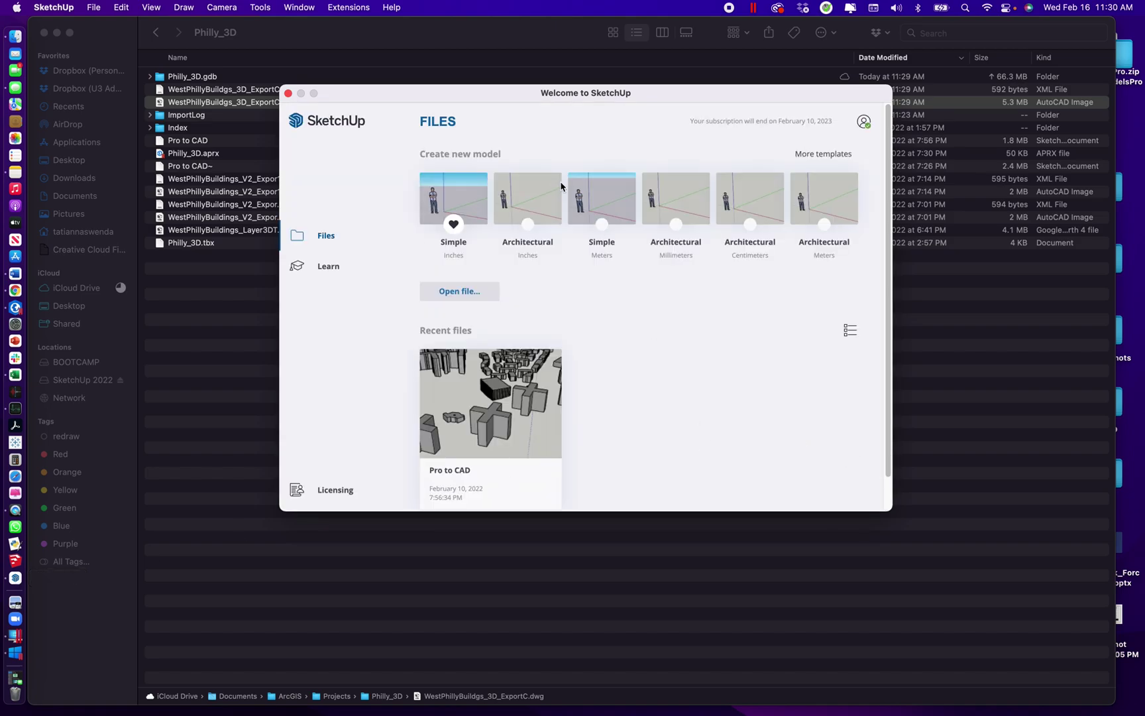
pyautogui.click(525, 206)
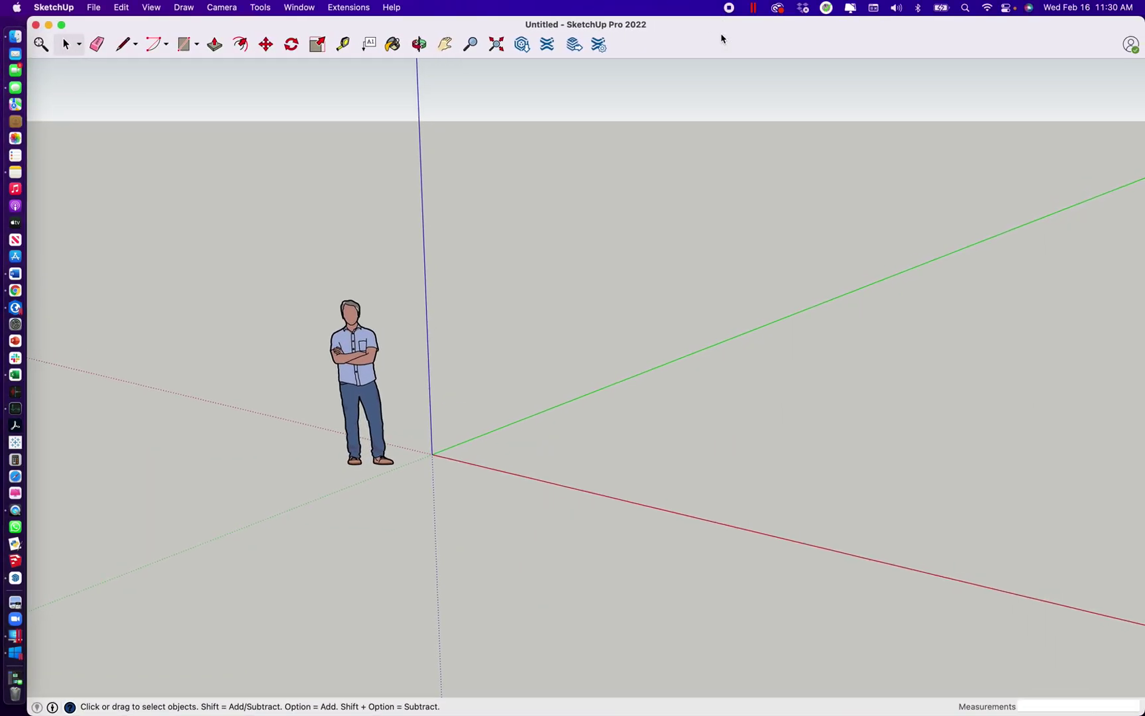
# - Delete the standing person figure and start a File > Import
pyautogui.click(362, 379)
pyautogui.press('Delete')
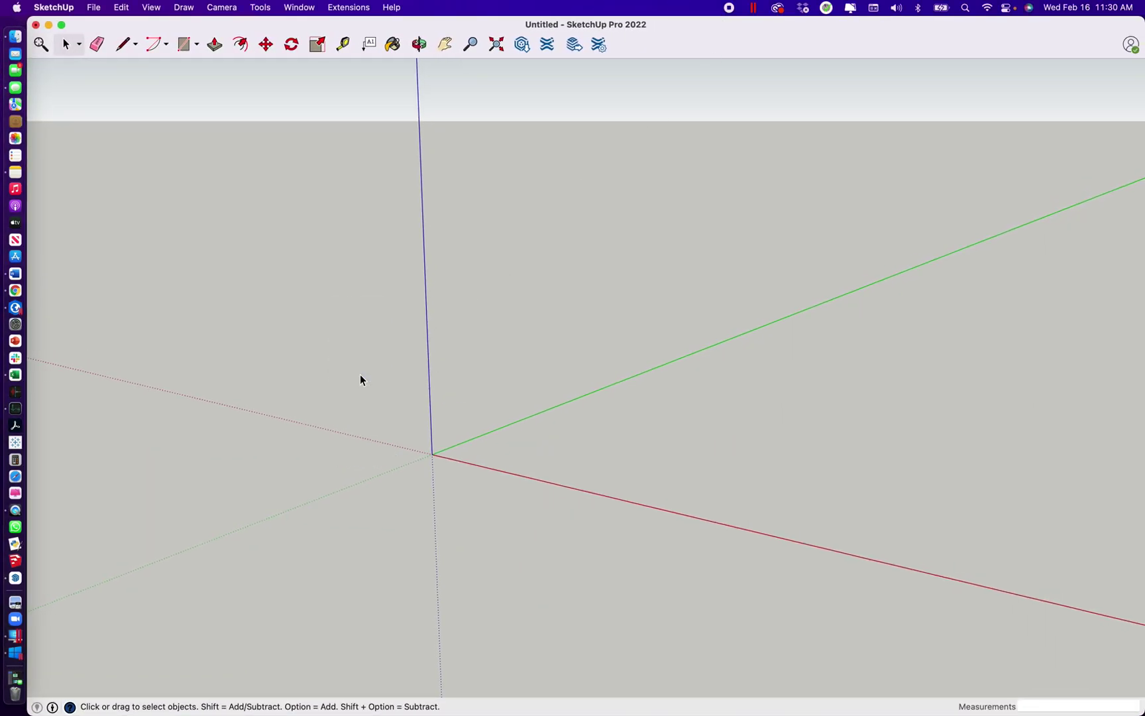
pyautogui.click(95, 9)
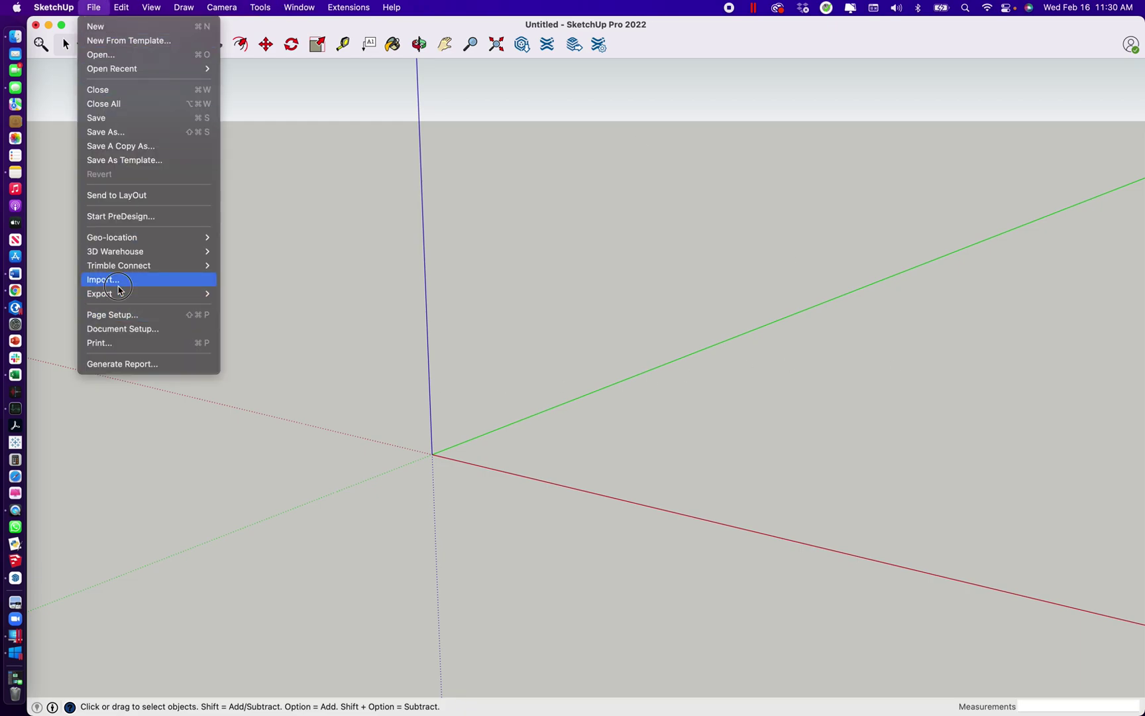
pyautogui.click(118, 289)
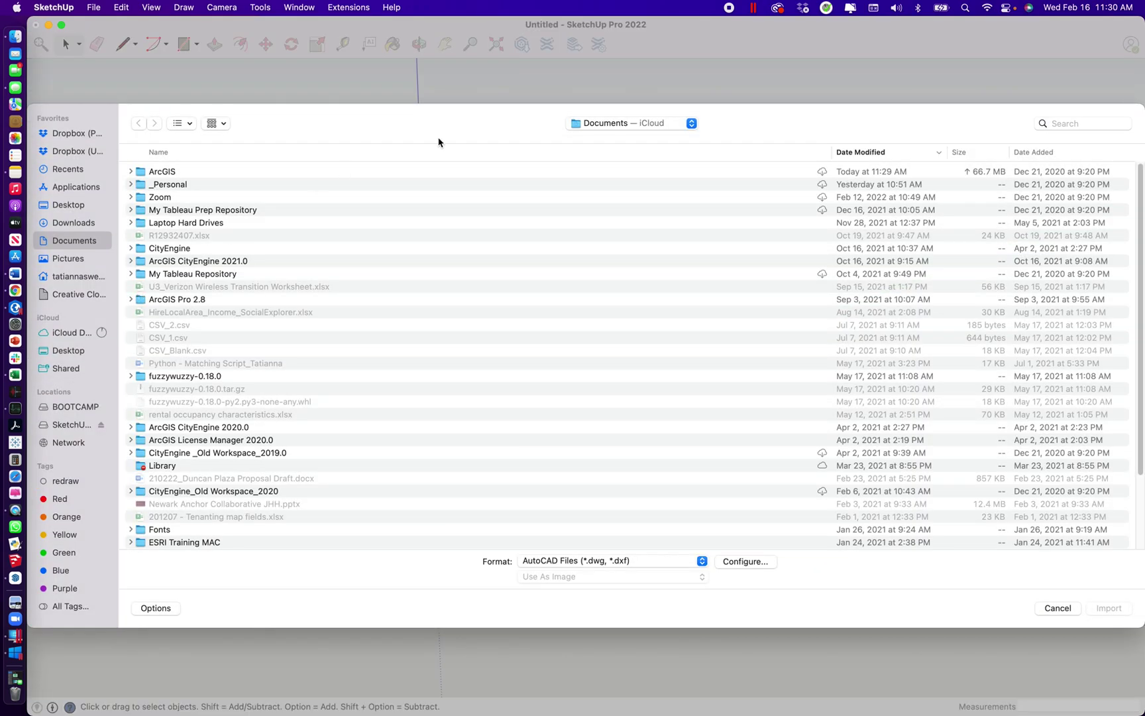
# - Import WestPhillyBuildgs_3D_ExportC.dwg from ArcGIS > Projects > Philly_3D
pyautogui.click(162, 174)
pyautogui.doubleClick(162, 174)
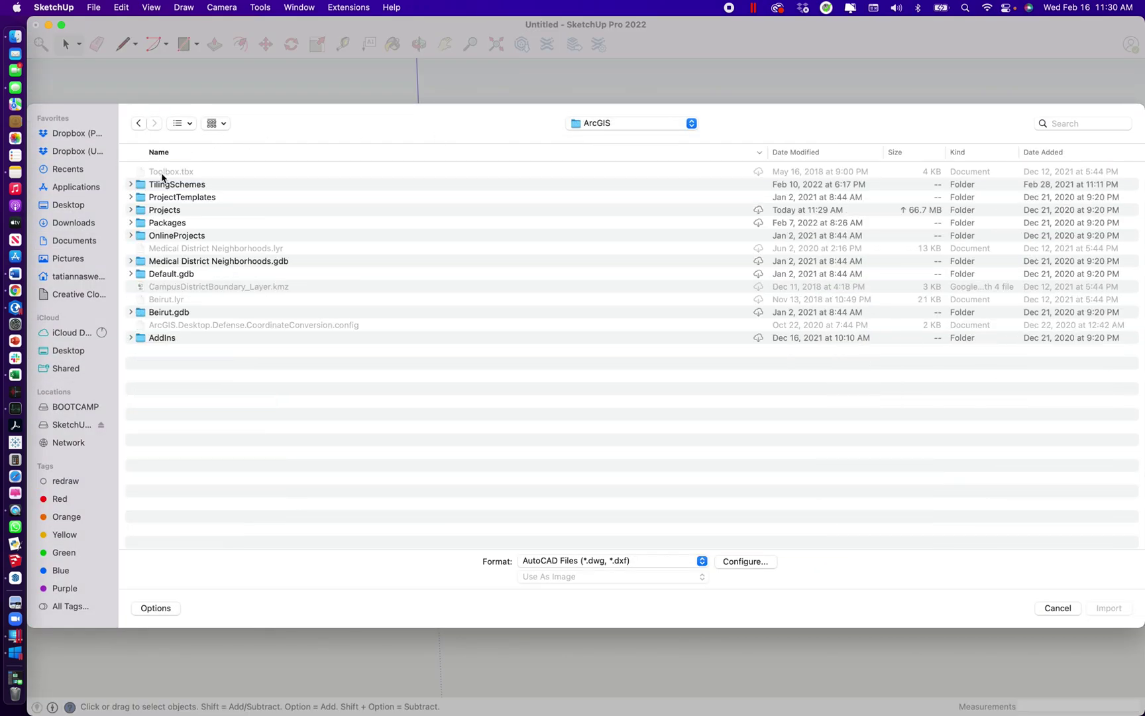
pyautogui.click(170, 212)
pyautogui.doubleClick(170, 211)
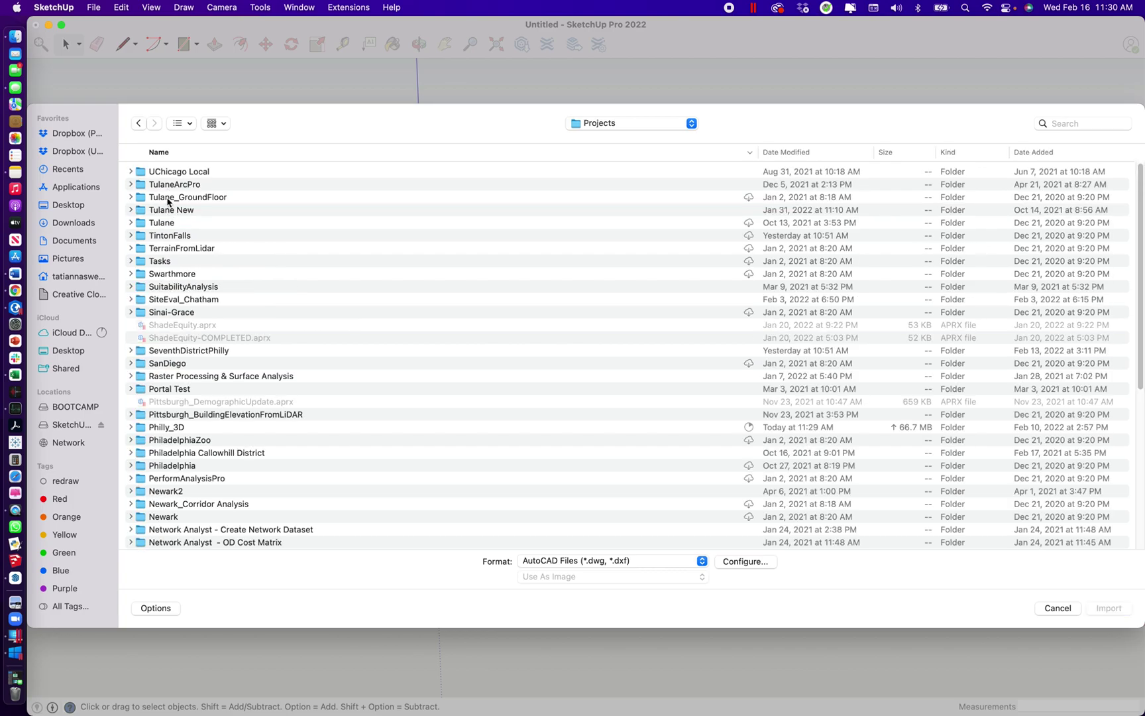
pyautogui.click(814, 153)
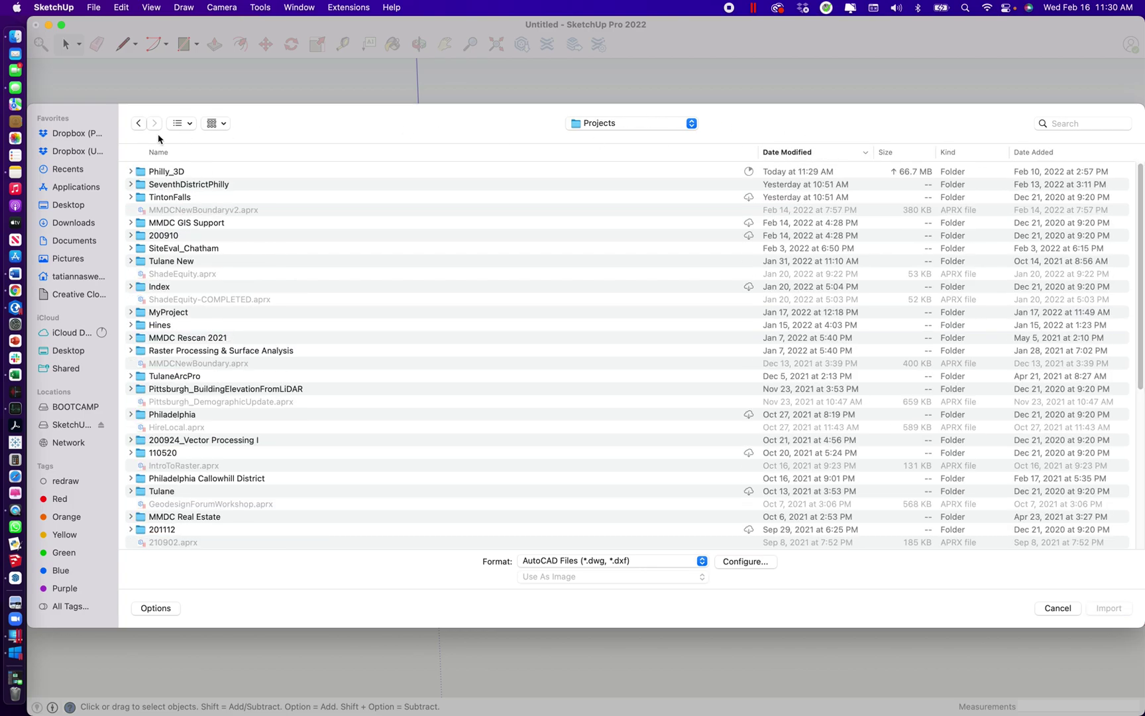
pyautogui.doubleClick(158, 174)
pyautogui.click(239, 198)
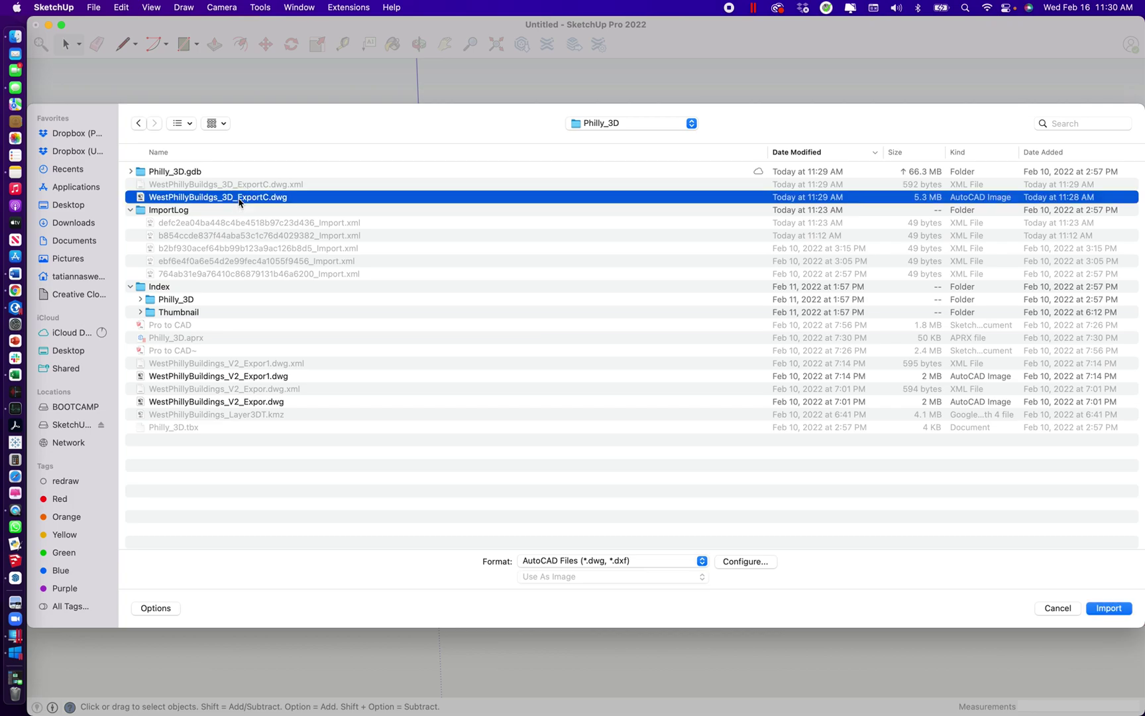
pyautogui.click(1109, 608)
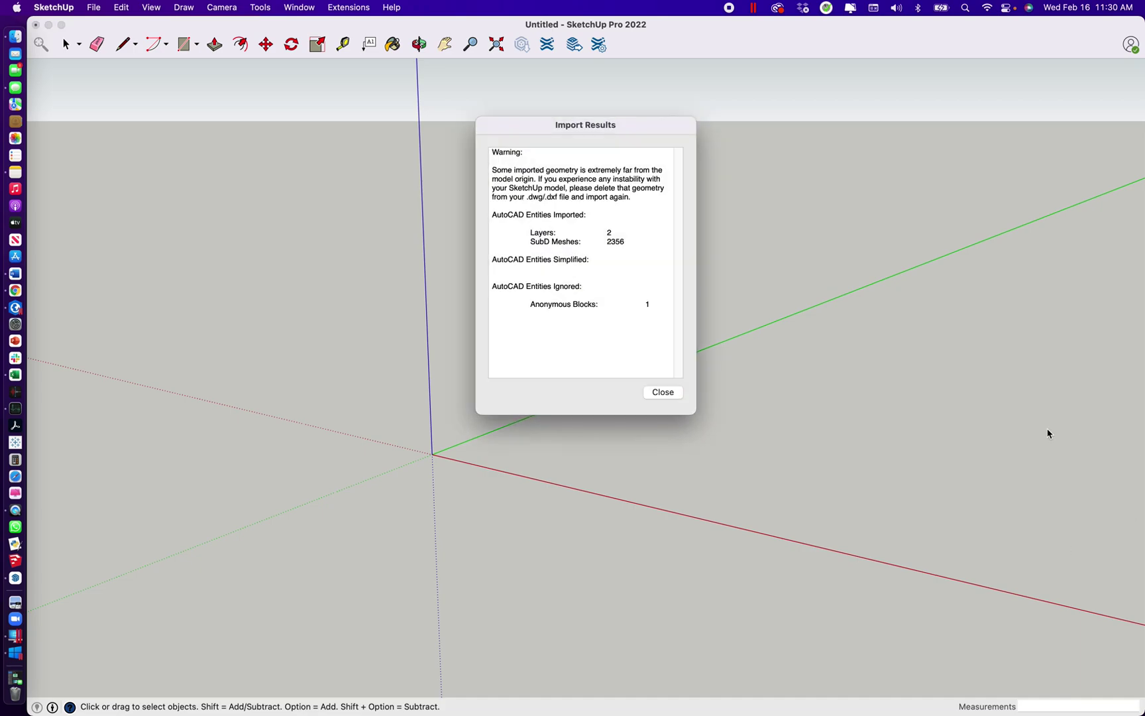
# - Close the import results report, revealing the green triangulated building blocks
pyautogui.click(663, 392)
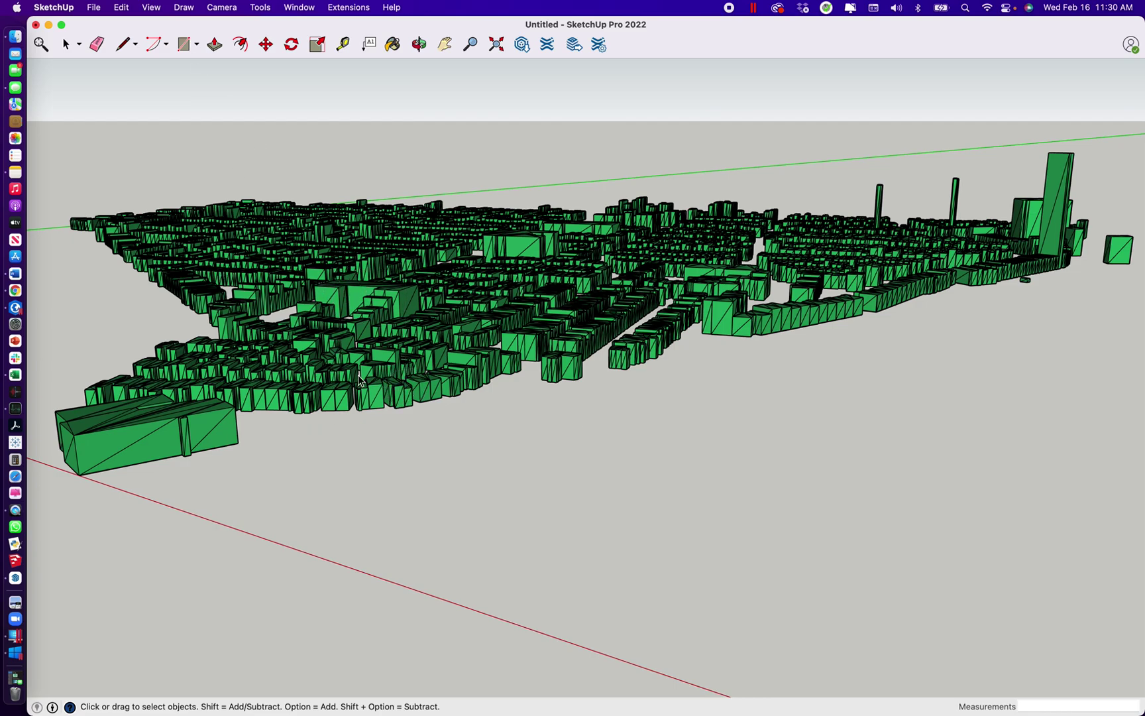
pyautogui.click(419, 44)
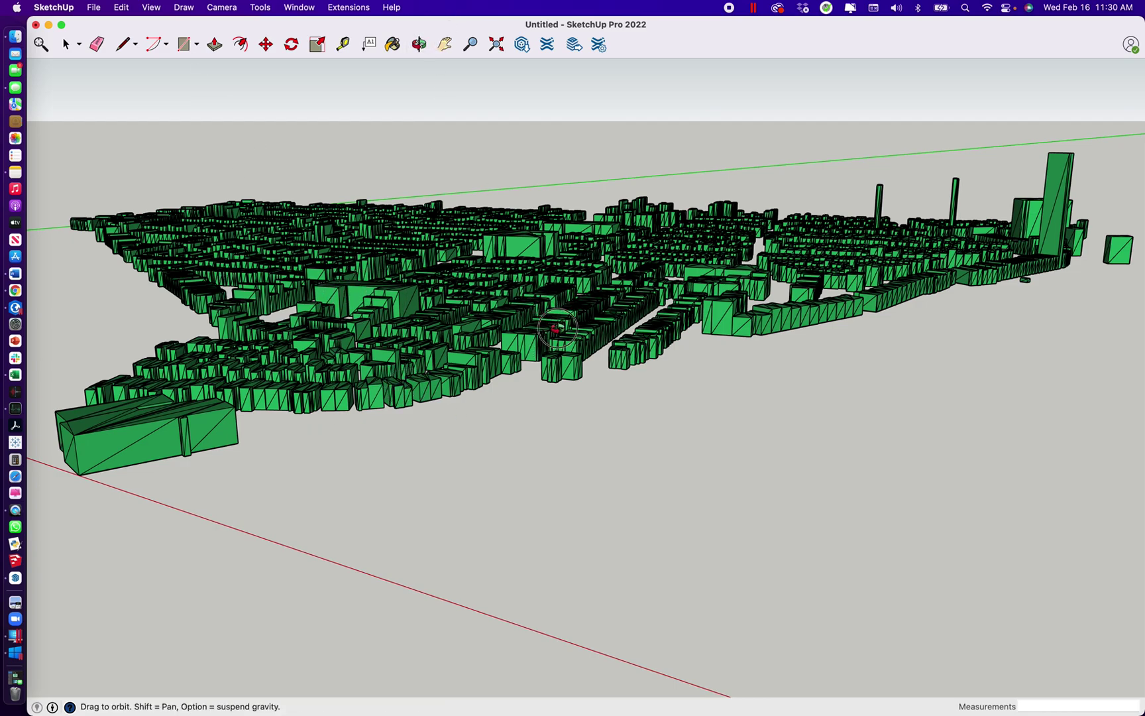
pyautogui.moveTo(557, 326); pyautogui.dragTo(666, 406)
pyautogui.click(445, 44)
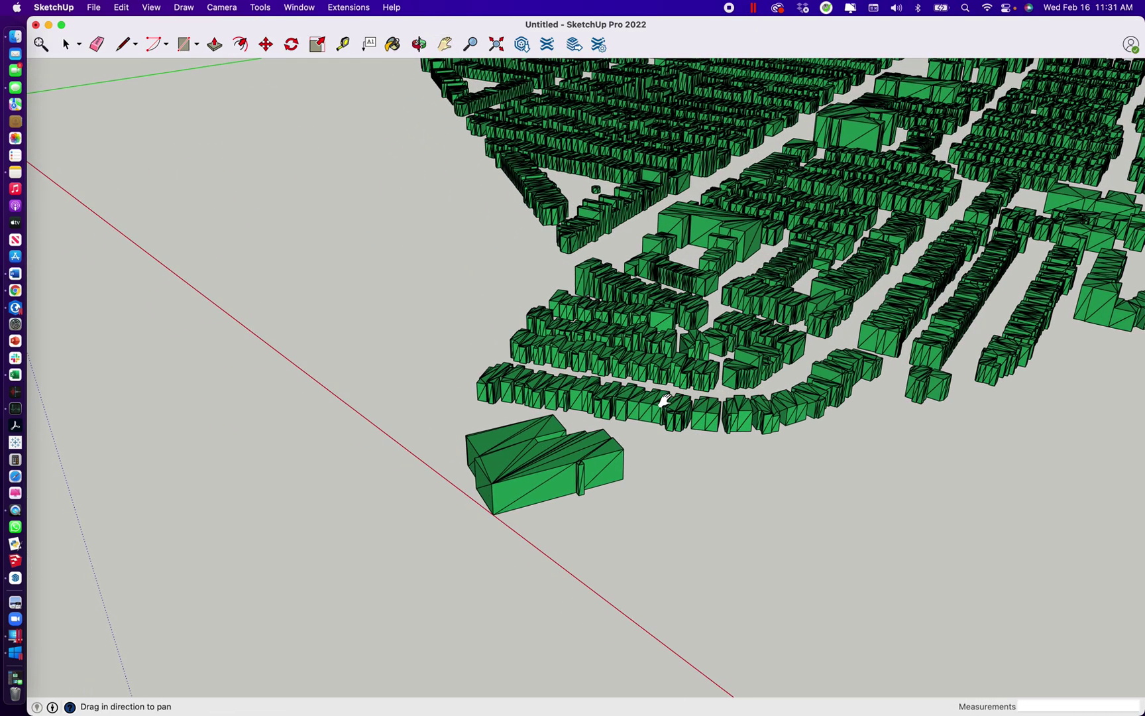
pyautogui.scroll(5, 525, 487)
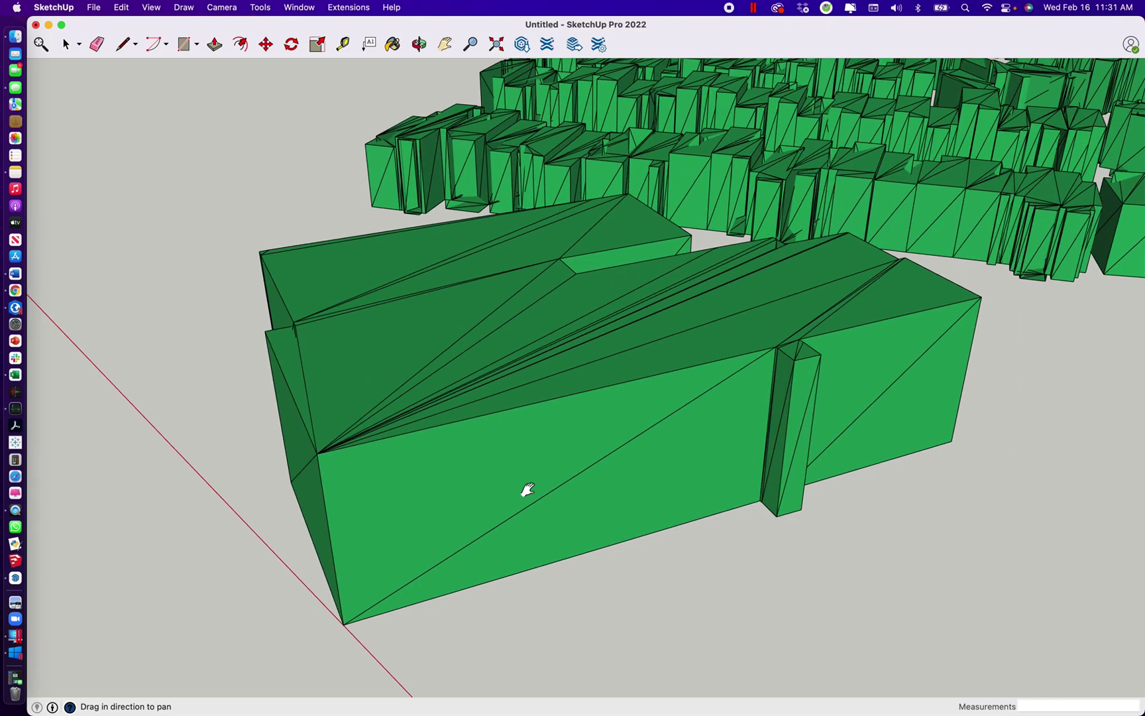
pyautogui.scroll(-3, 527, 489)
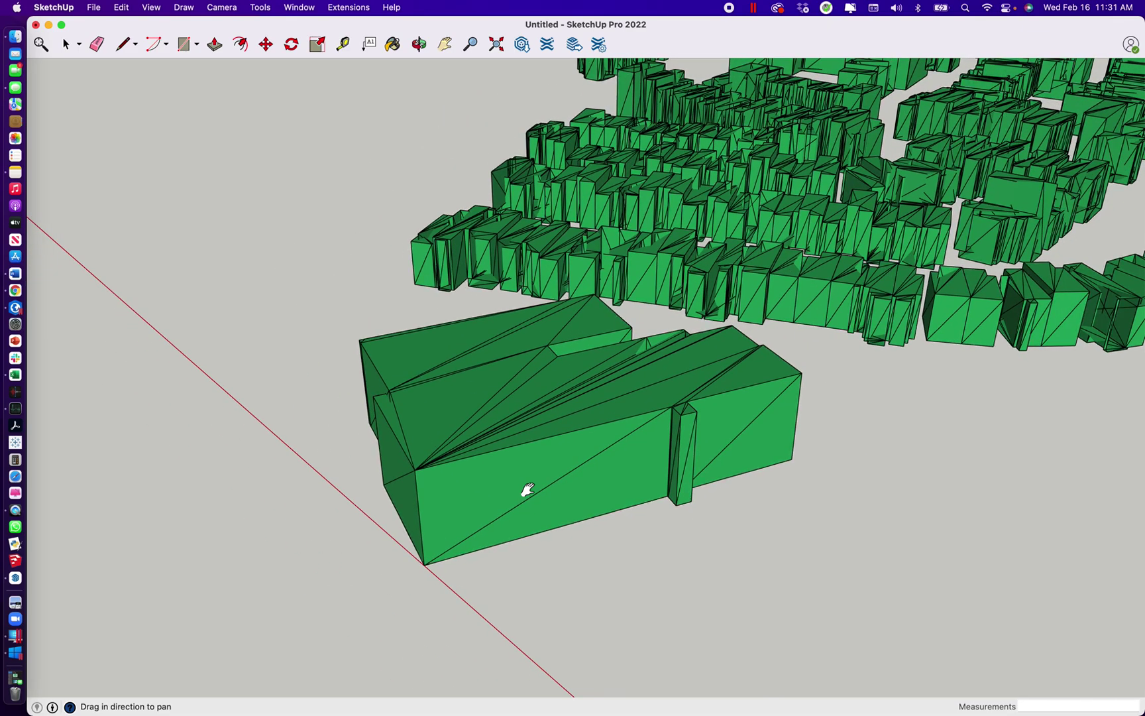
pyautogui.scroll(-2, 527, 489)
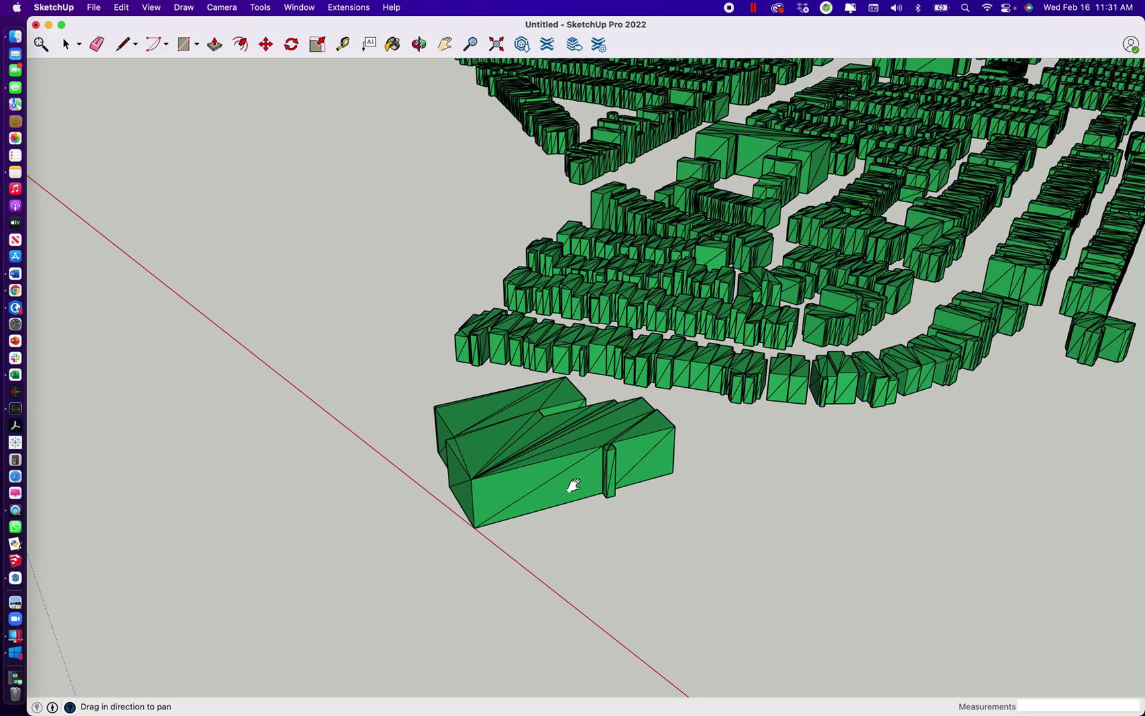
pyautogui.click(349, 7)
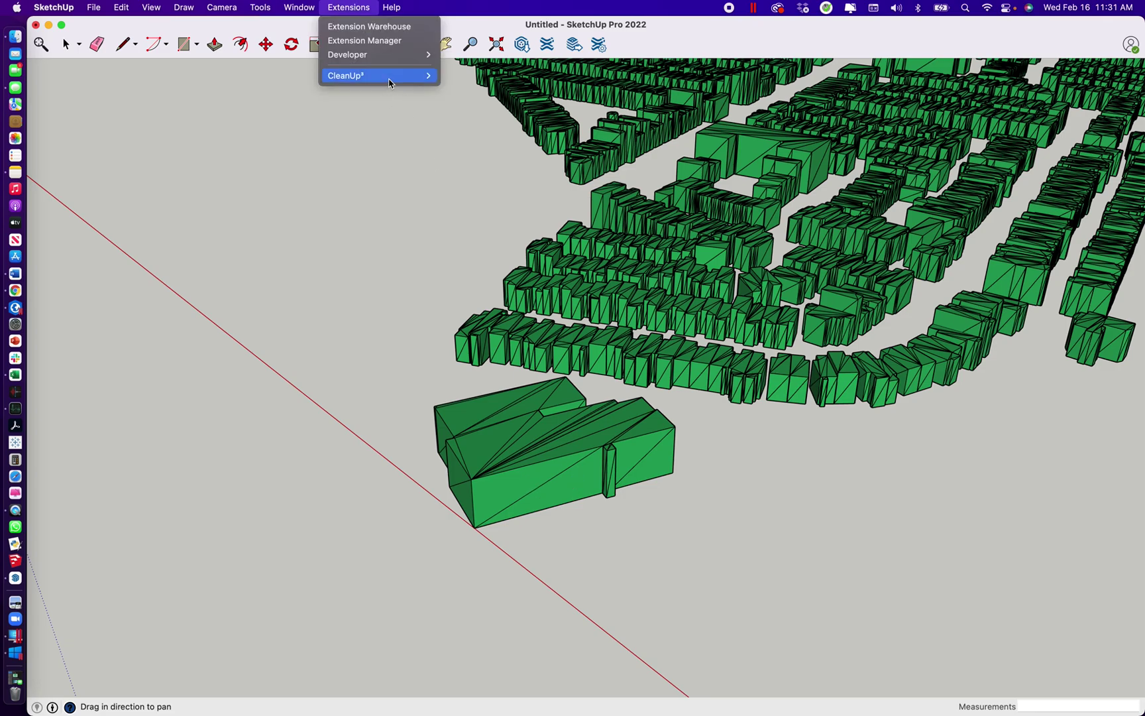
pyautogui.moveTo(388, 78)
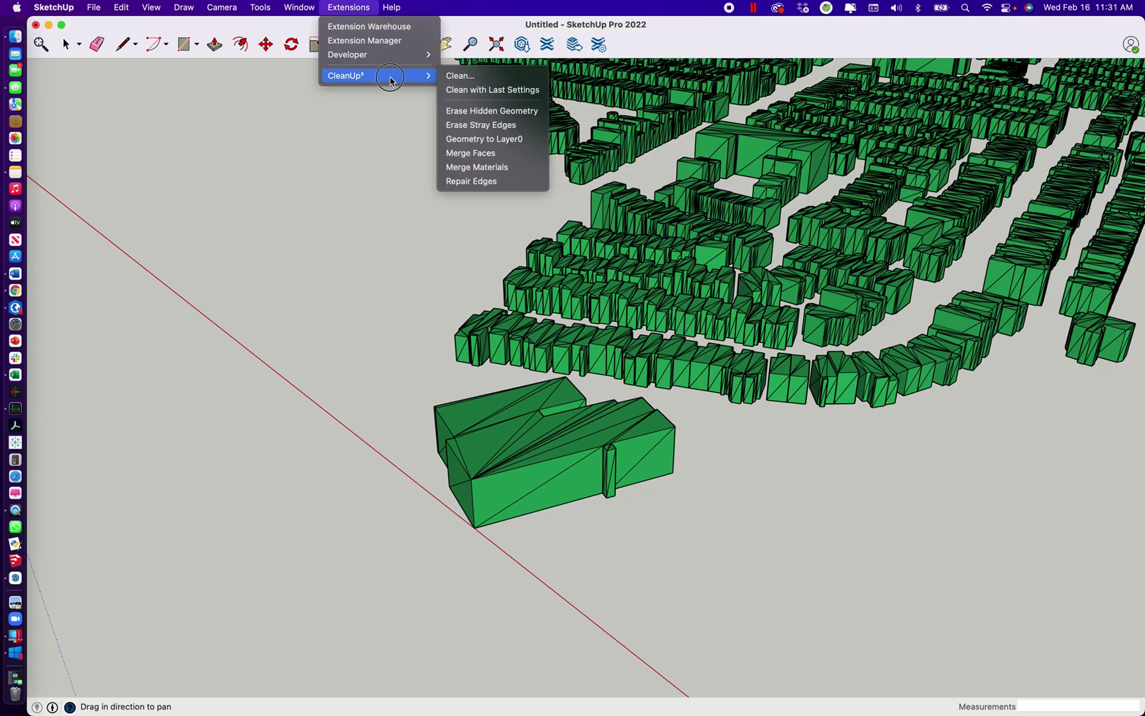
pyautogui.click(481, 77)
pyautogui.click(346, 8)
pyautogui.moveTo(350, 78)
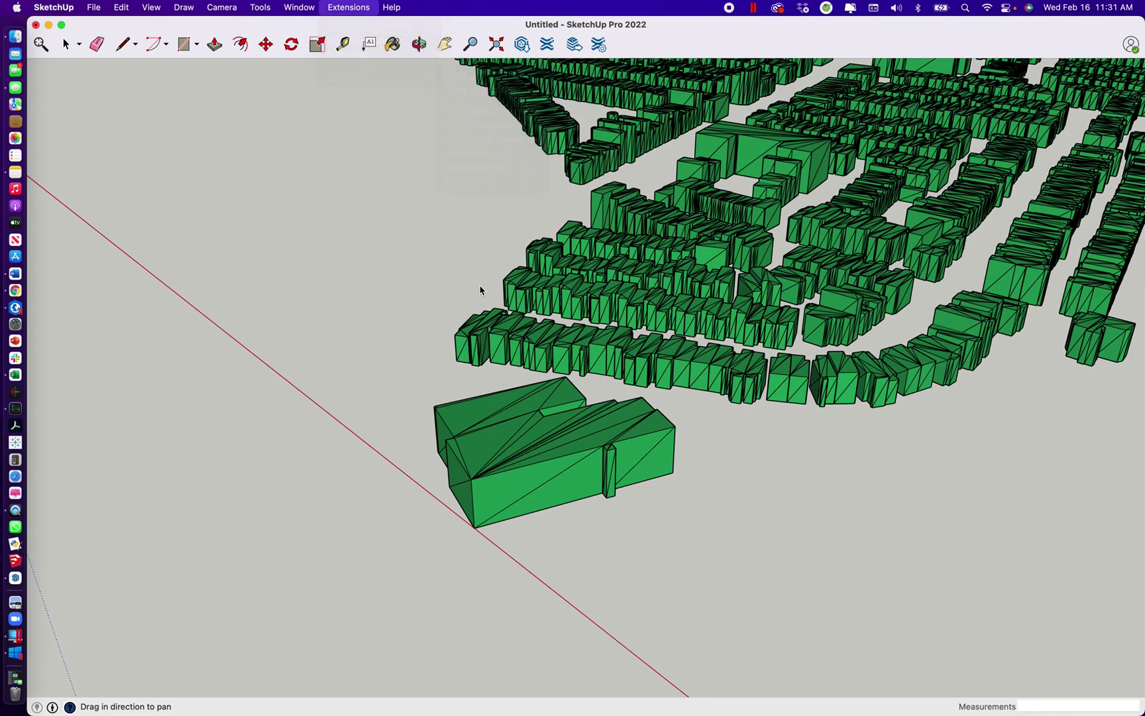
pyautogui.scroll(-10, 483, 290)
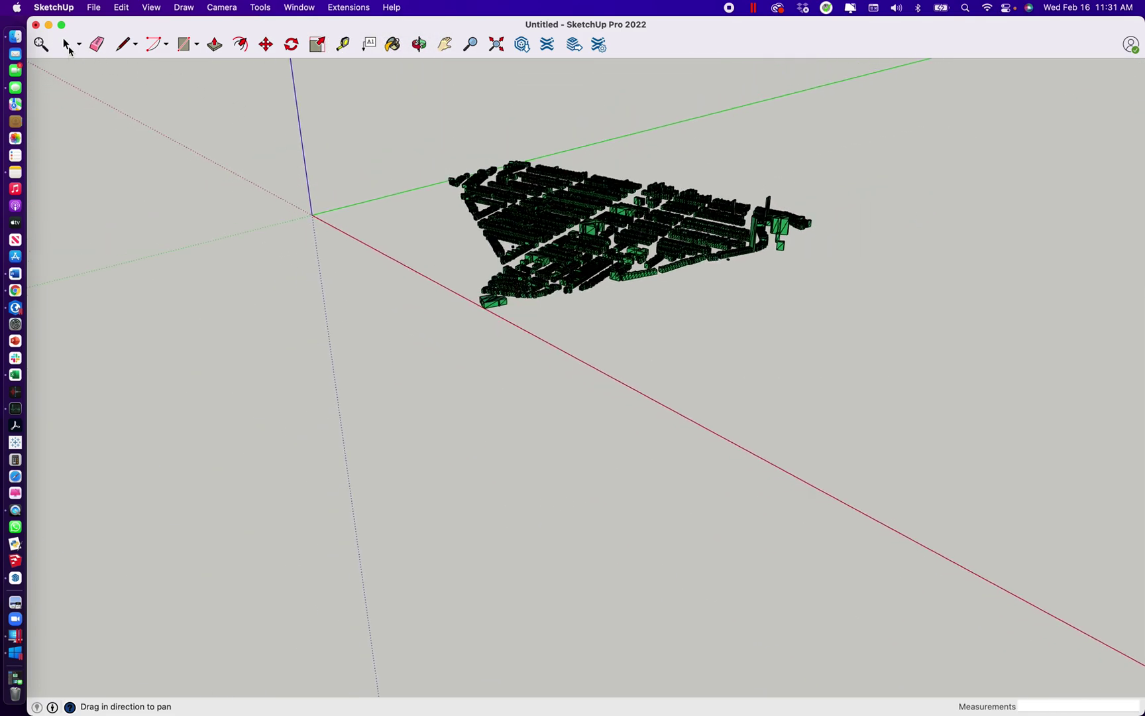
# - Box-select the entire imported city and apply CleanUp³ Merge Faces to it
pyautogui.click(69, 50)
pyautogui.moveTo(388, 131); pyautogui.dragTo(1001, 480)
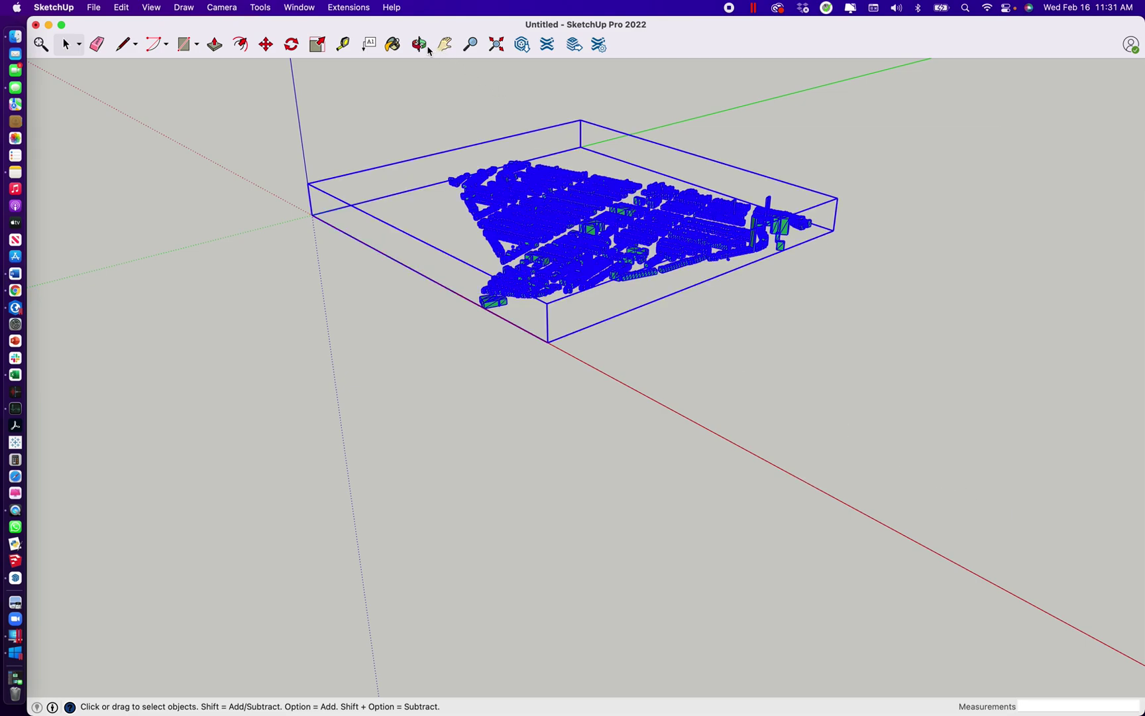
pyautogui.click(363, 9)
pyautogui.moveTo(368, 76)
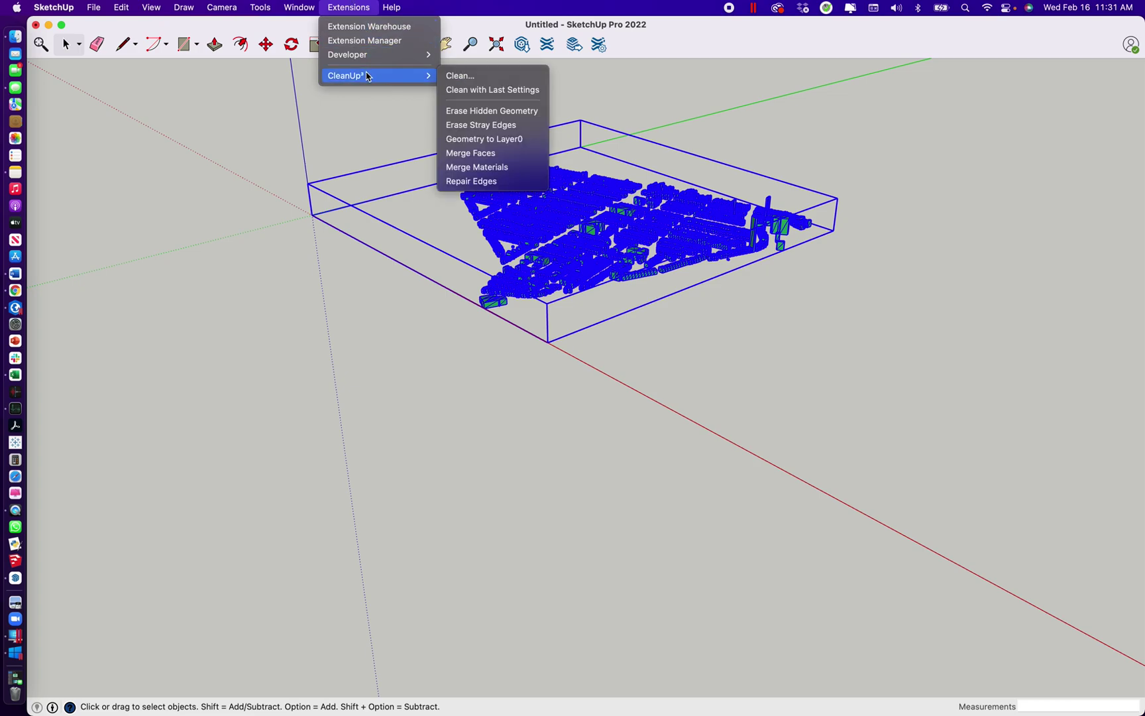
pyautogui.click(501, 154)
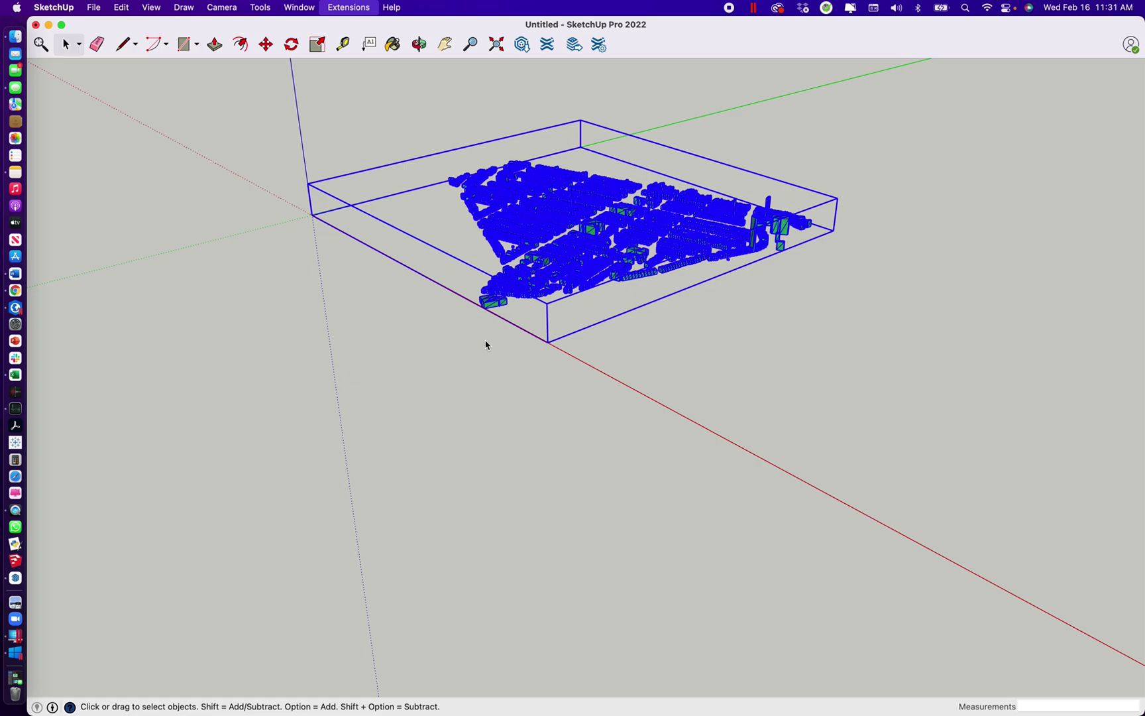
pyautogui.scroll(5, 498, 342)
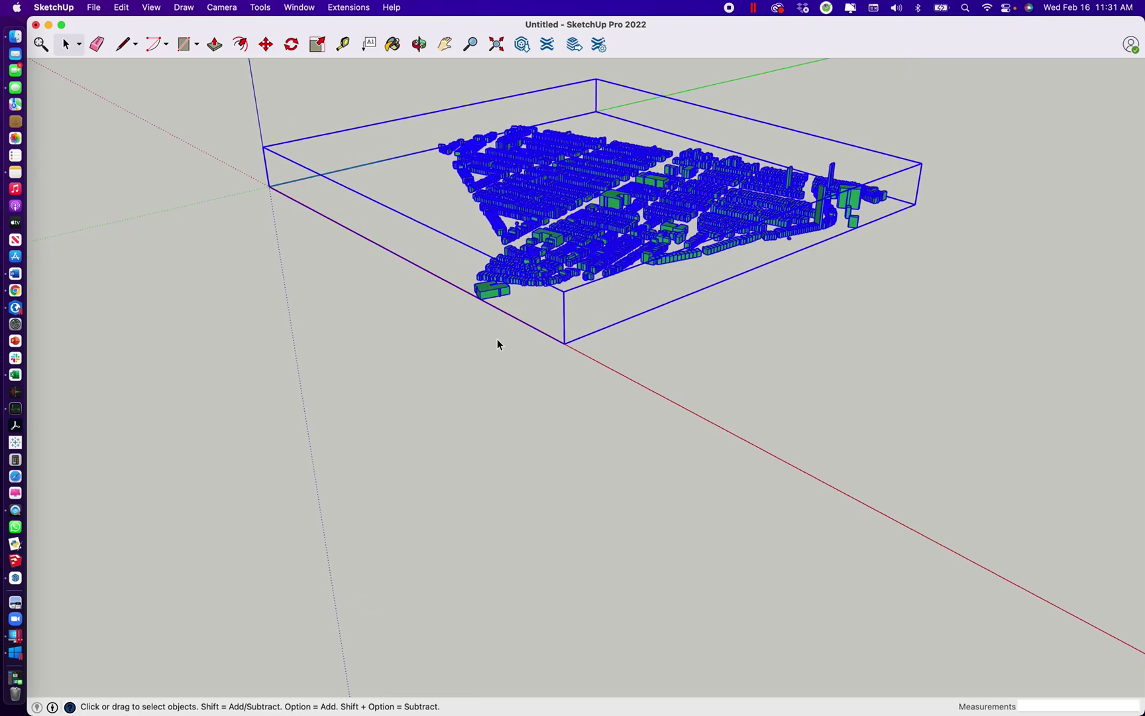
pyautogui.scroll(5, 498, 342)
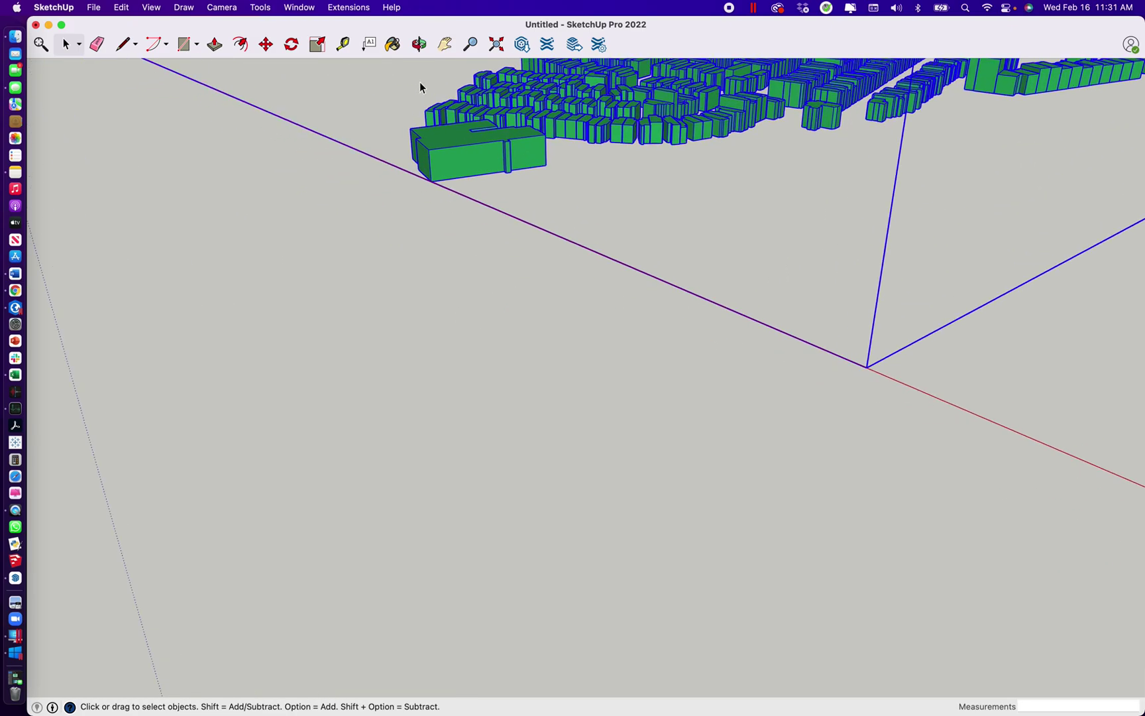
pyautogui.press('h')
pyautogui.moveTo(482, 211); pyautogui.dragTo(526, 455)
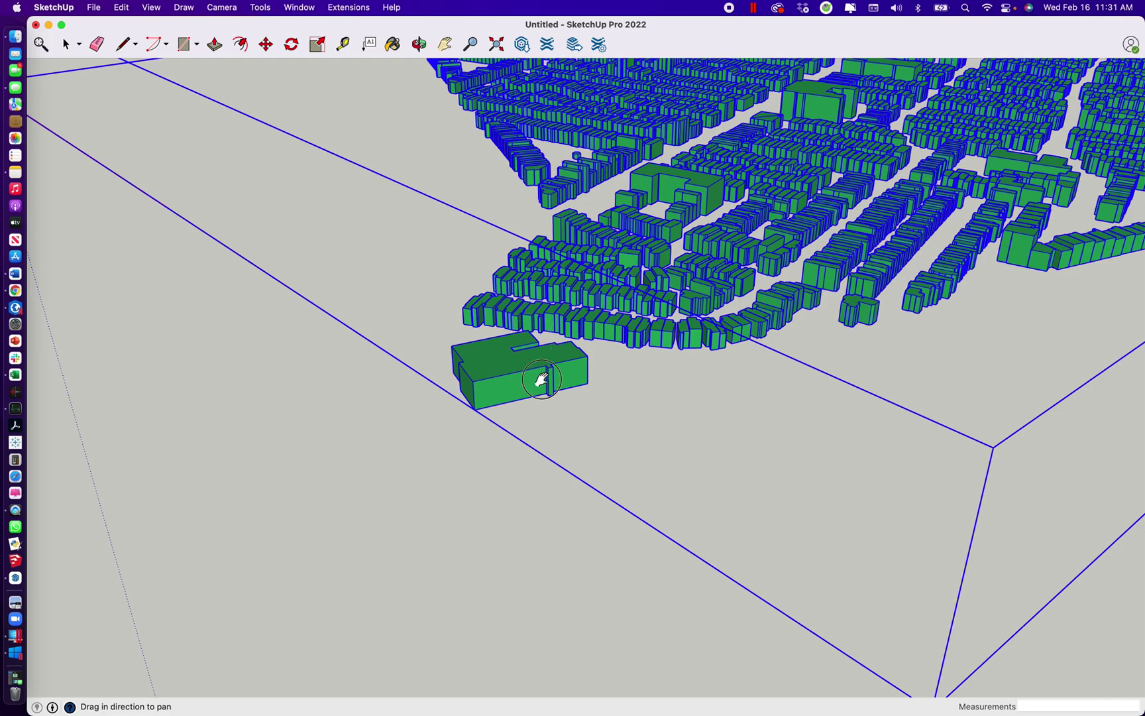
pyautogui.moveTo(542, 384); pyautogui.dragTo(693, 360, button='middle')
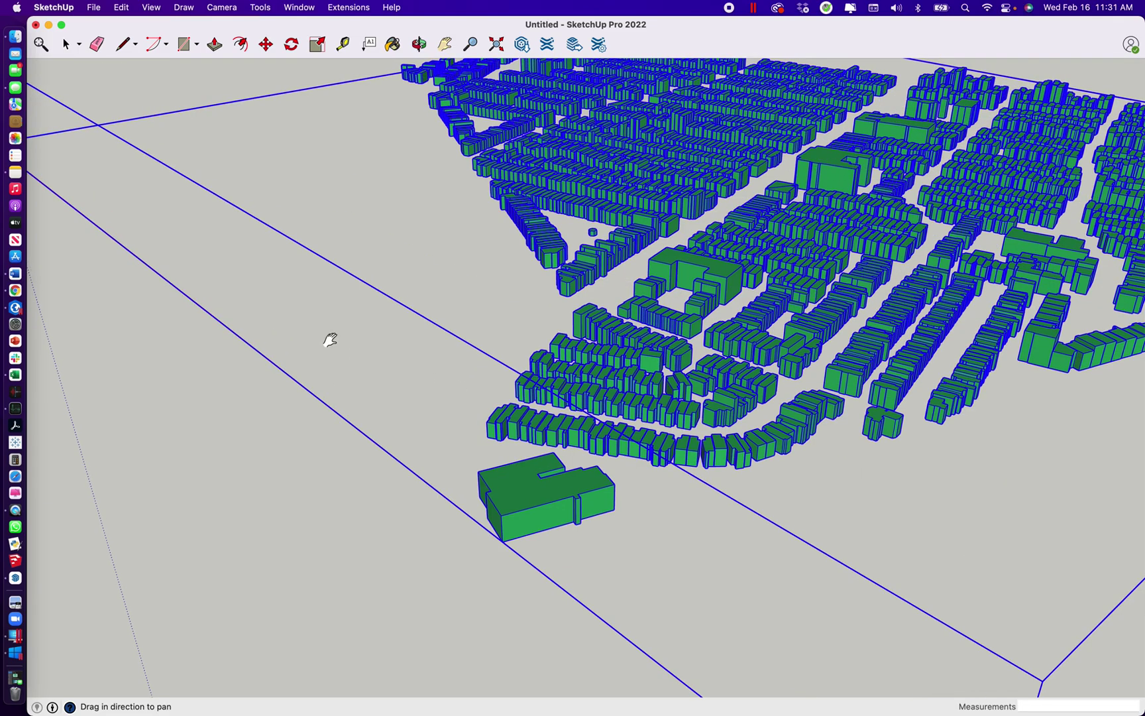